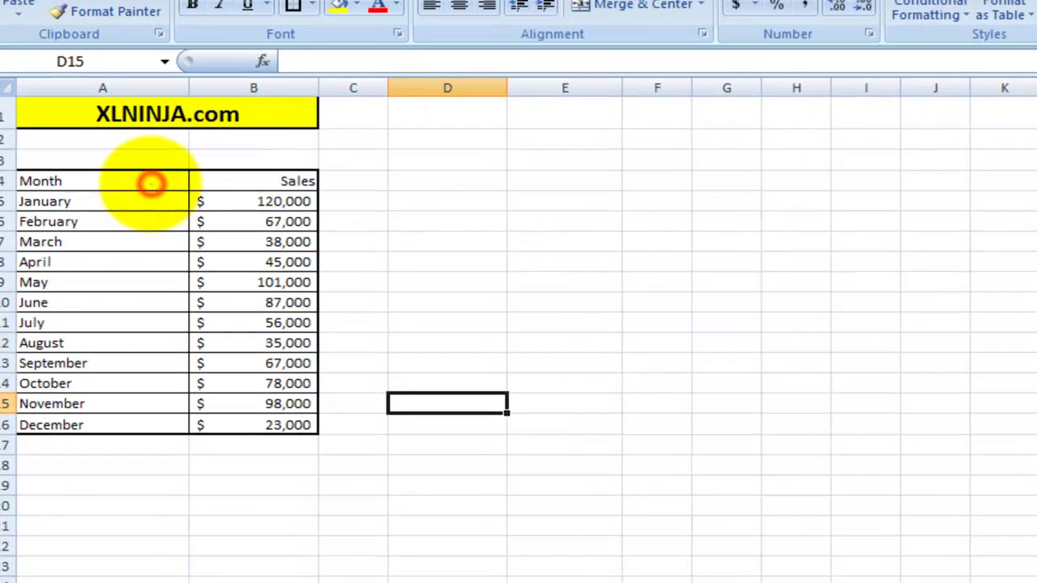
Step: Insert a 2-D Clustered Column chart from the monthly sales table in A4:B16
click(151, 182)
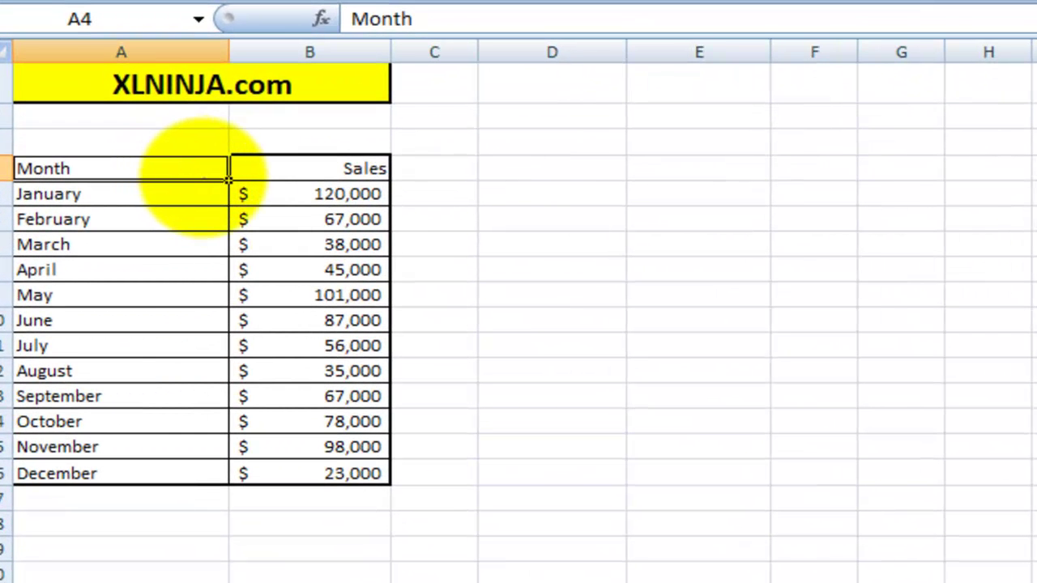
drag(206, 177, 289, 466)
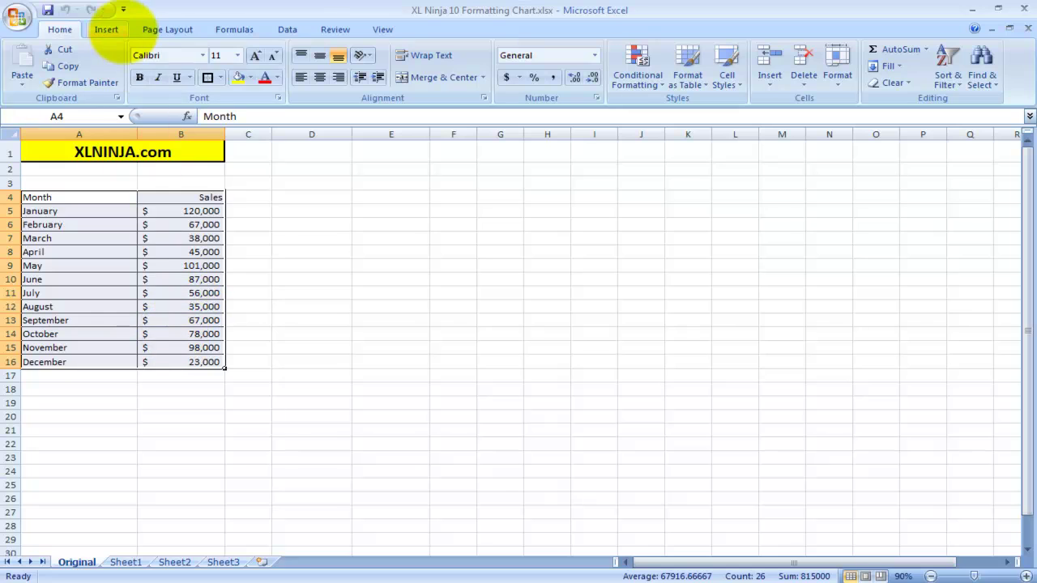
click(106, 29)
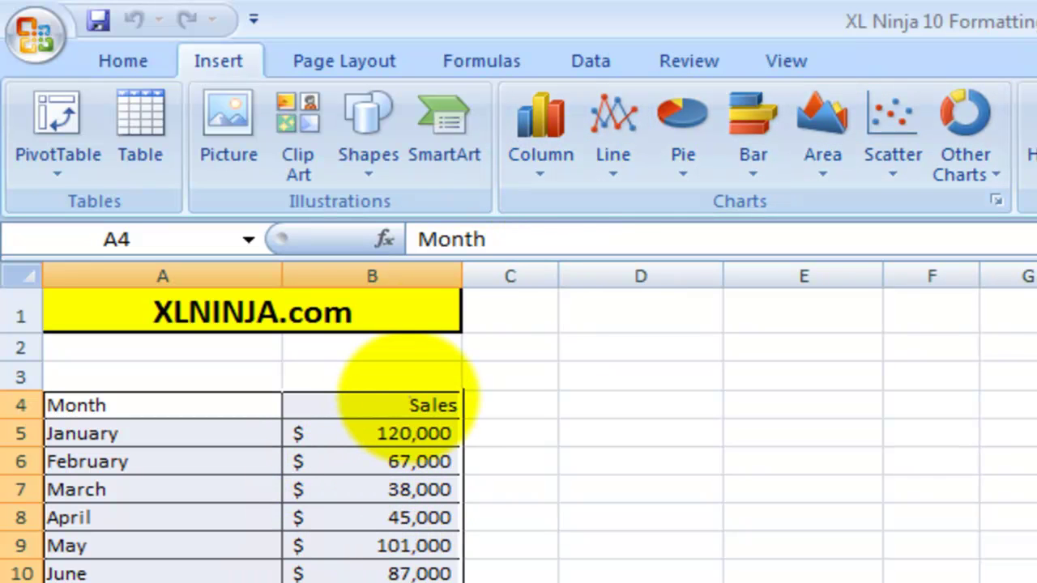
click(546, 166)
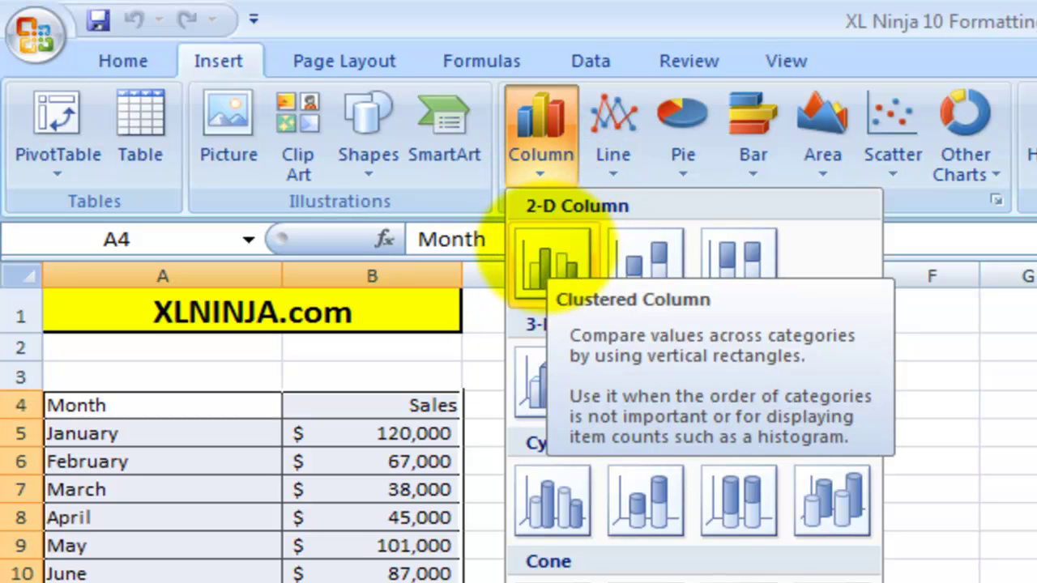
click(551, 258)
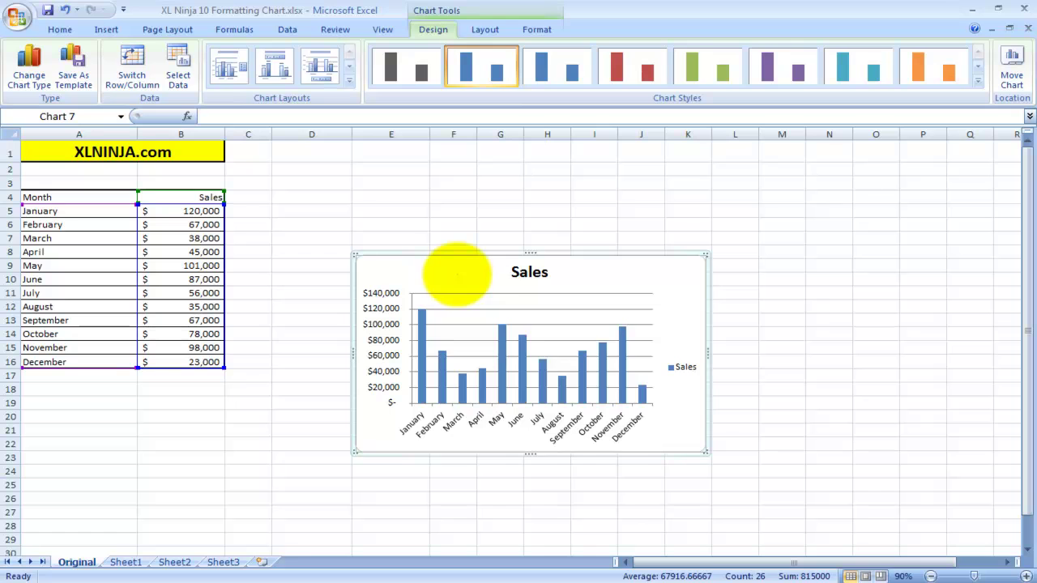
Step: Move the sales chart to a new chart sheet named Chart3
right_click(457, 275)
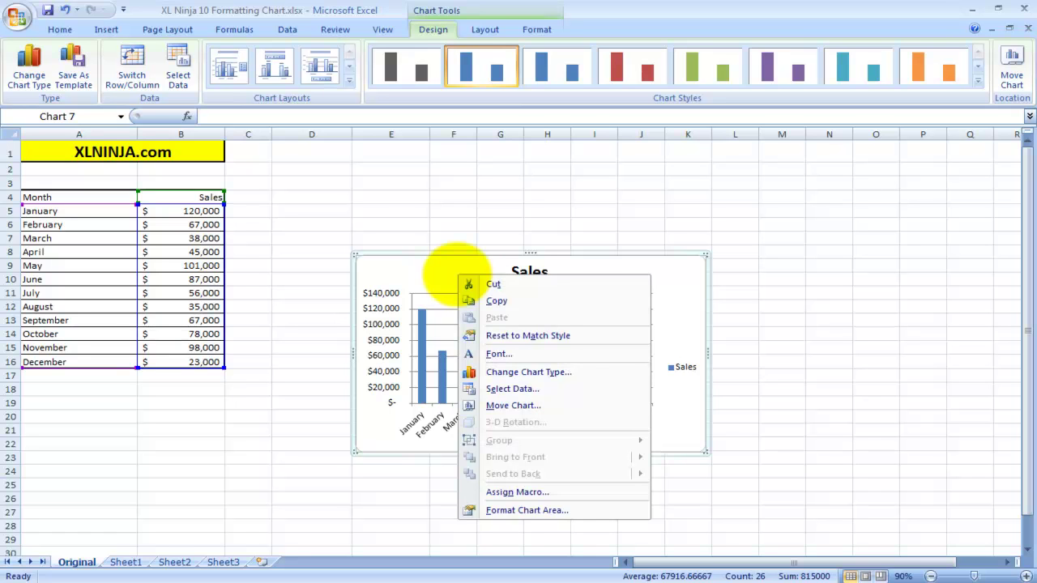
click(502, 406)
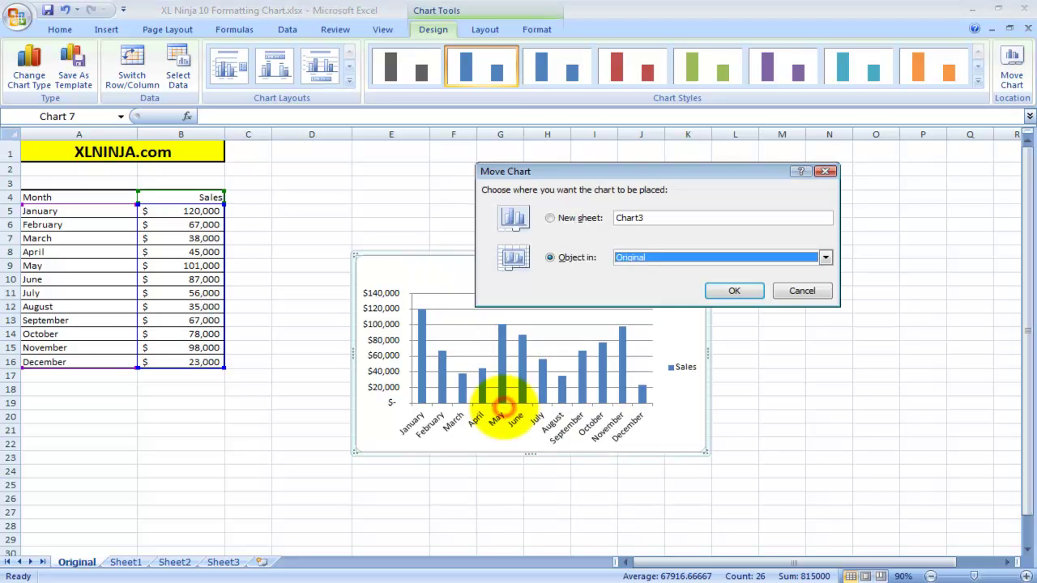
click(535, 216)
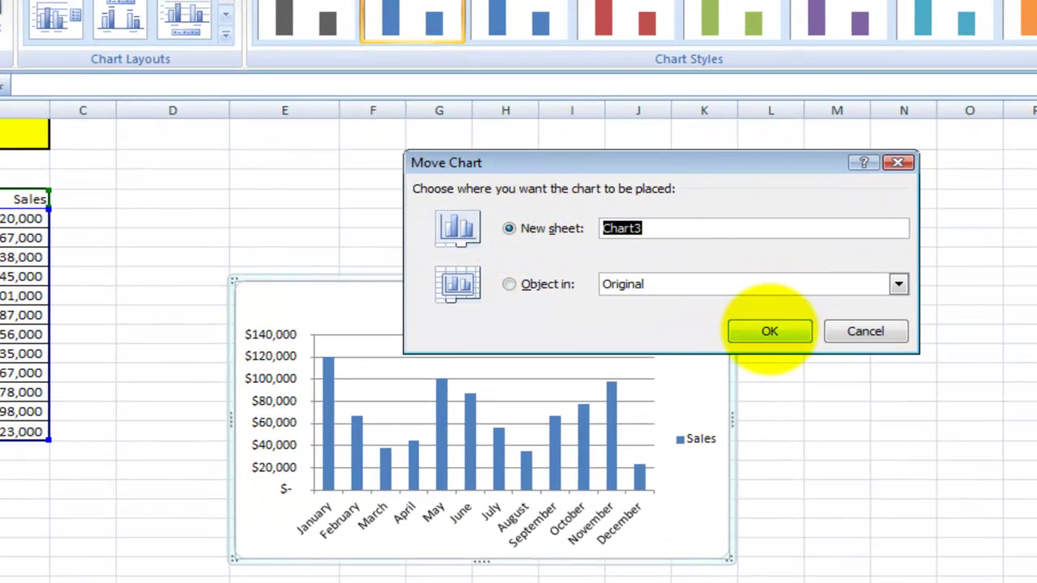
click(769, 331)
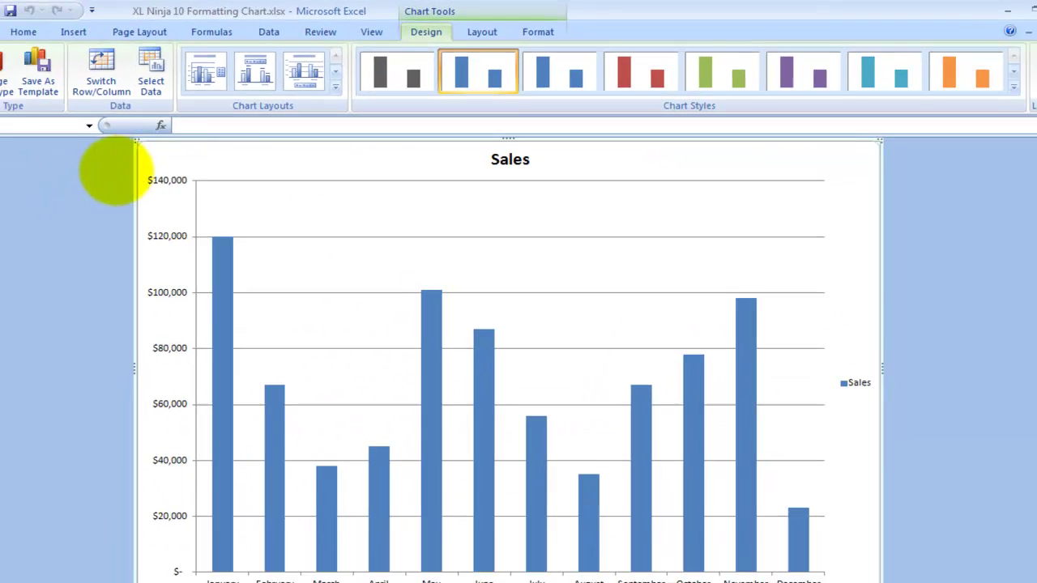
Step: Change the sales chart on the Chart3 sheet to the first plain line chart type
click(127, 162)
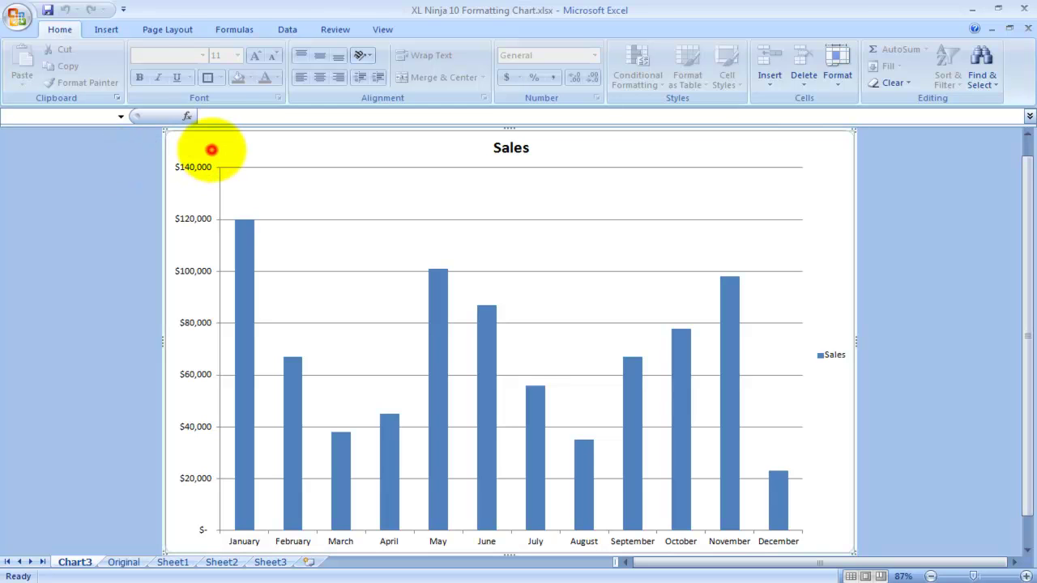
click(211, 150)
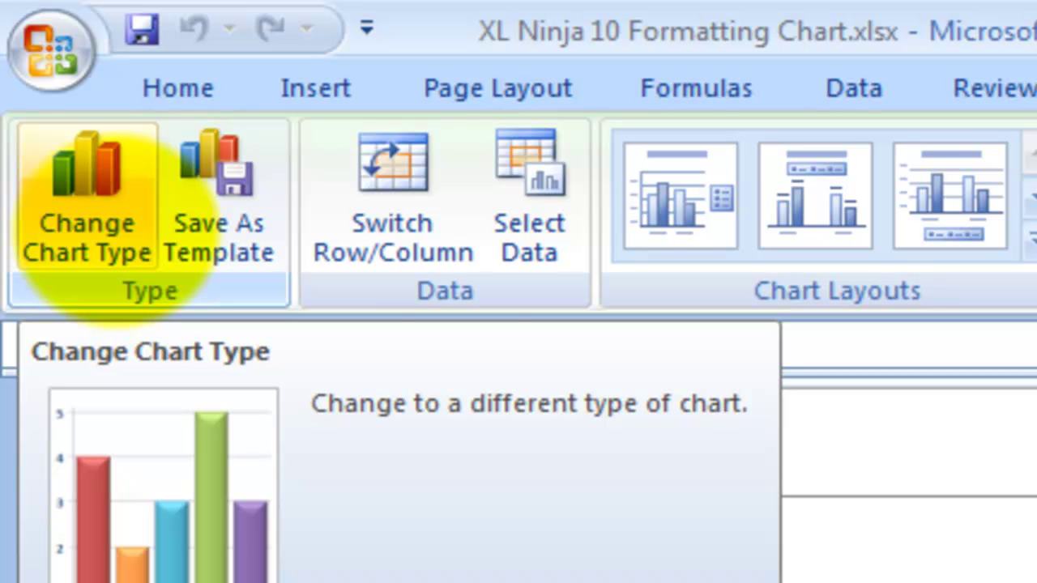
click(96, 217)
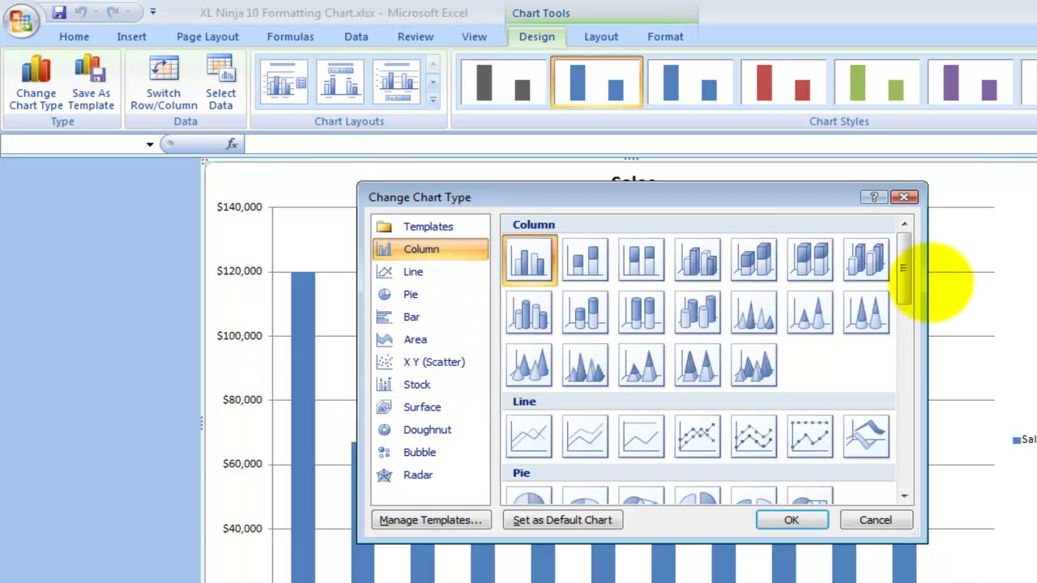
drag(903, 267, 904, 304)
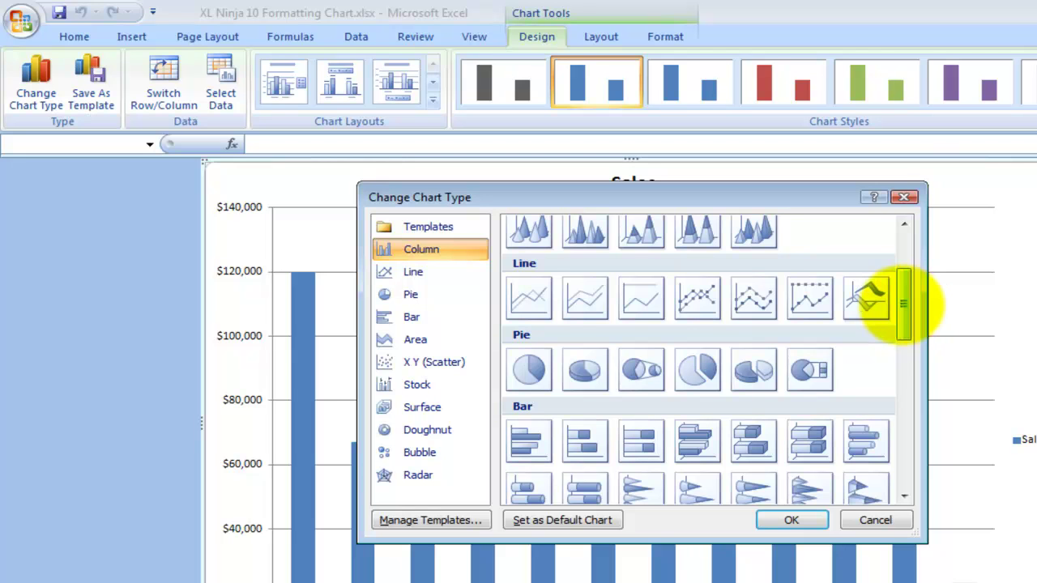
click(533, 301)
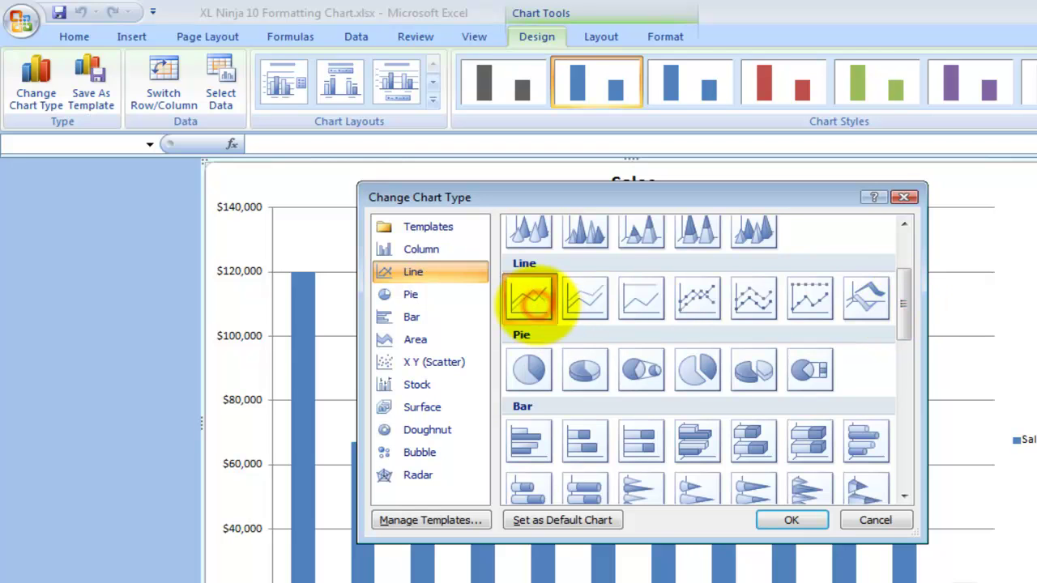
click(791, 520)
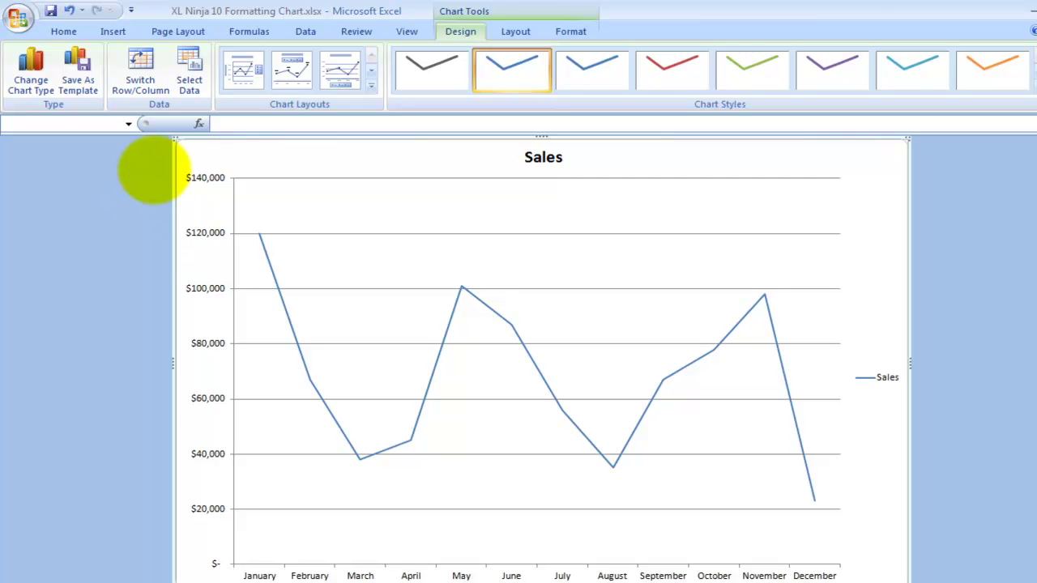
Step: Change the line chart back to the Clustered Column type
click(31, 77)
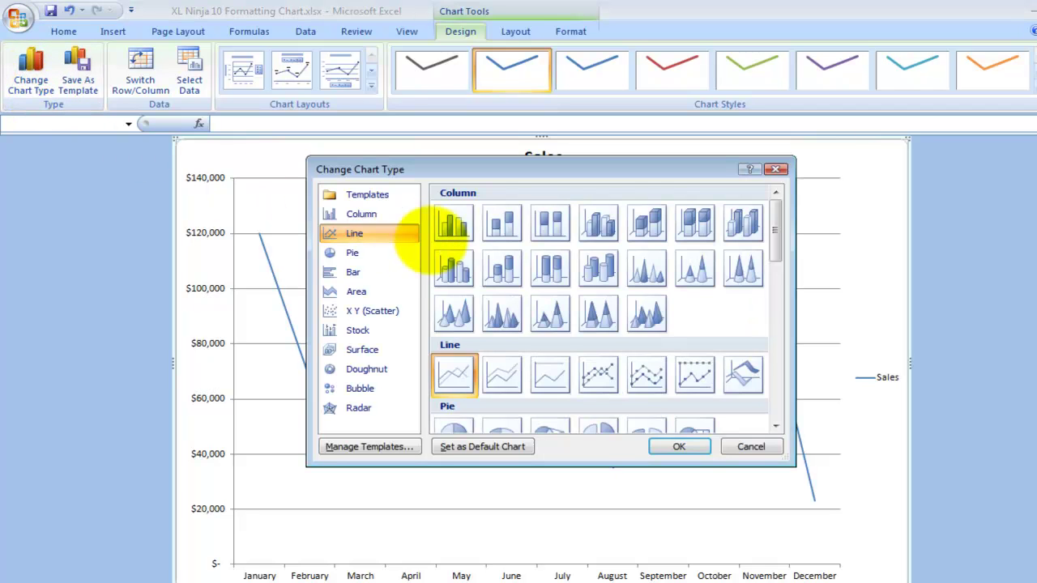
click(451, 224)
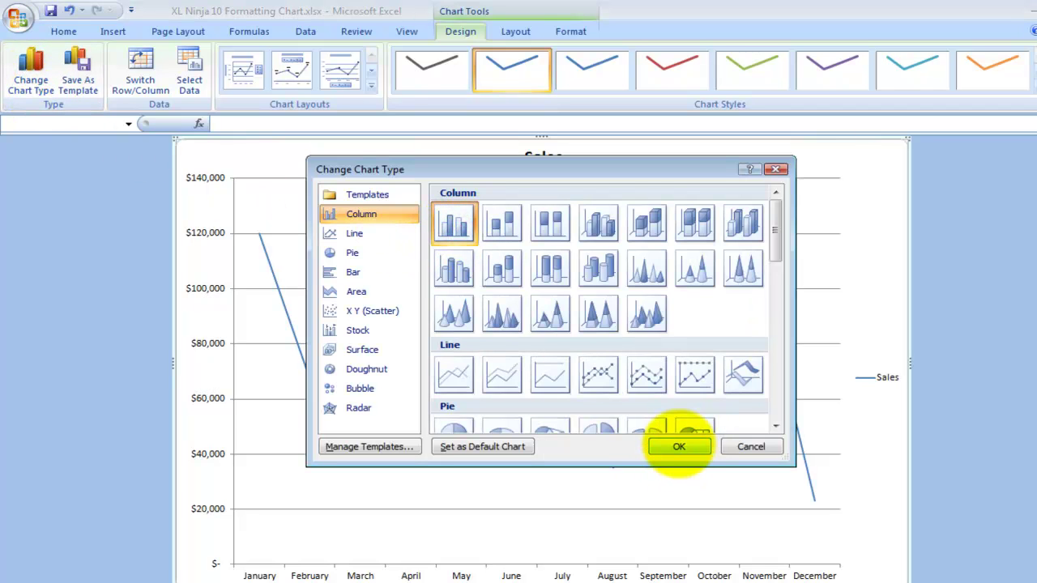
click(679, 446)
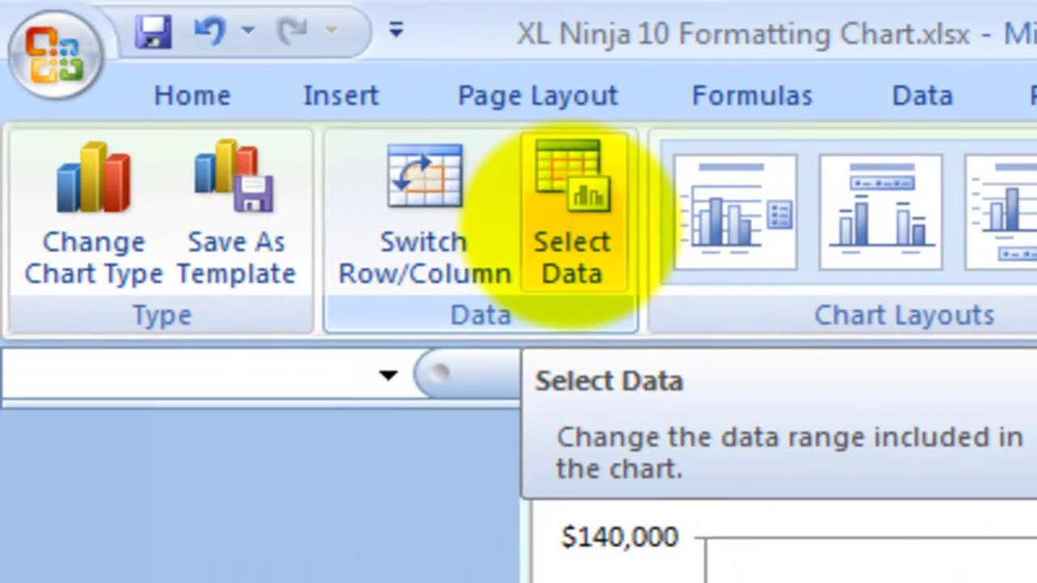
Step: Examine the chart's source data range, legend entries and horizontal axis labels without changing them
click(570, 218)
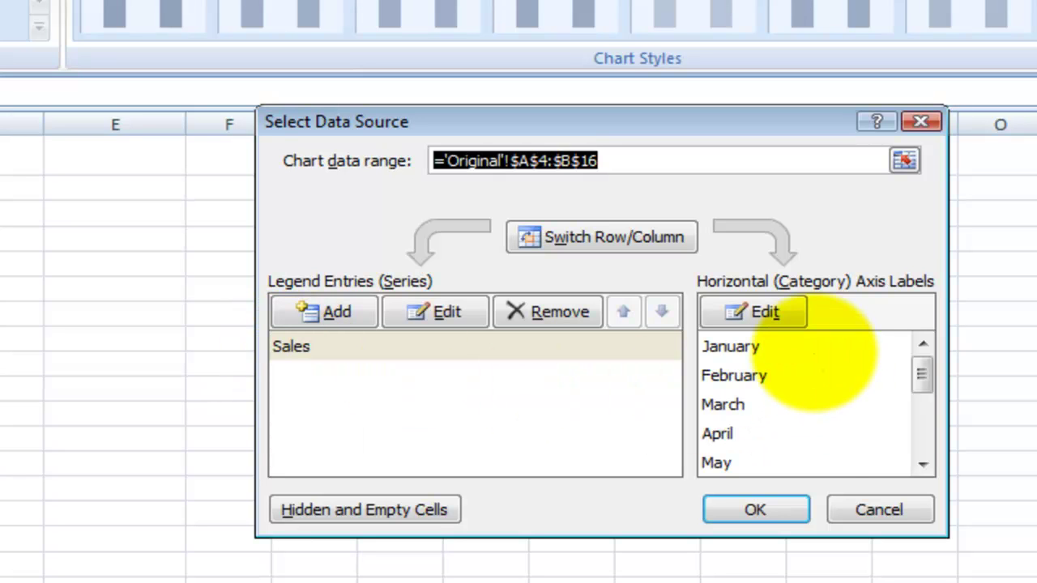
mouse_move(922, 369)
mouse_down()
mouse_move(923, 431)
mouse_move(922, 371)
mouse_up()
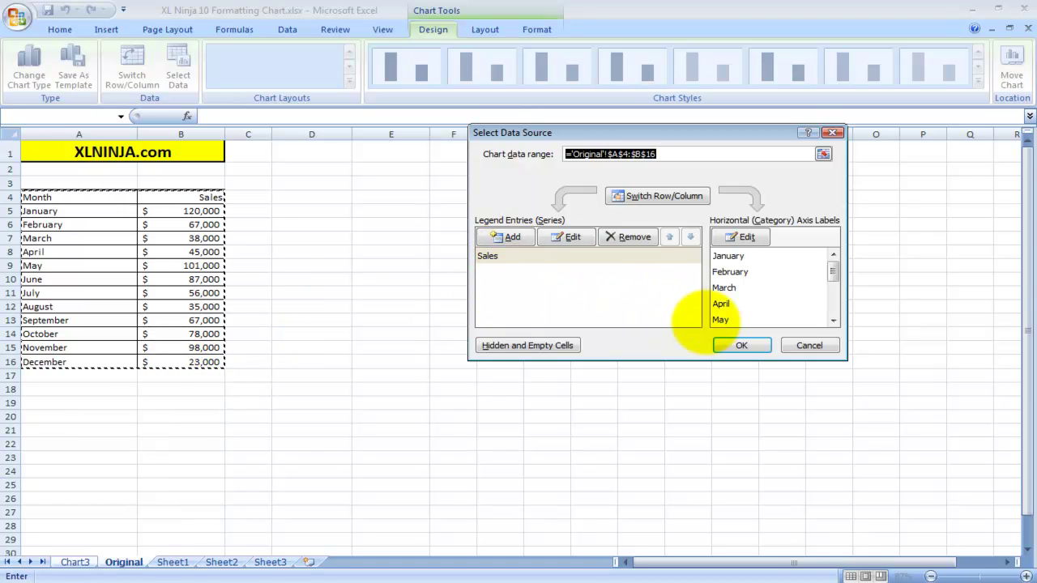
click(747, 345)
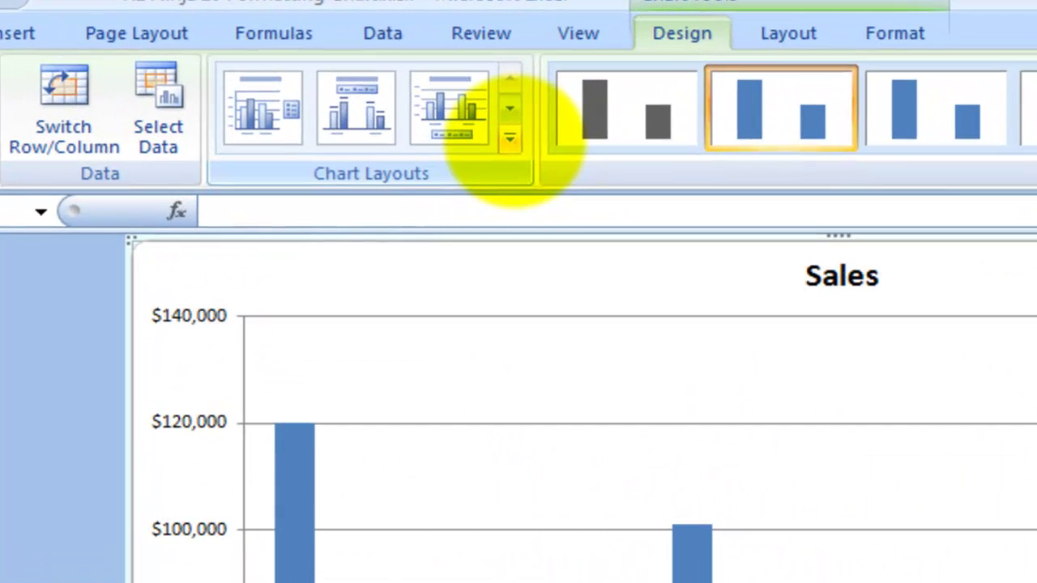
Step: Try the chart layouts with data labels inside and above the columns, and return to the layout with gridlines and a side legend
click(349, 80)
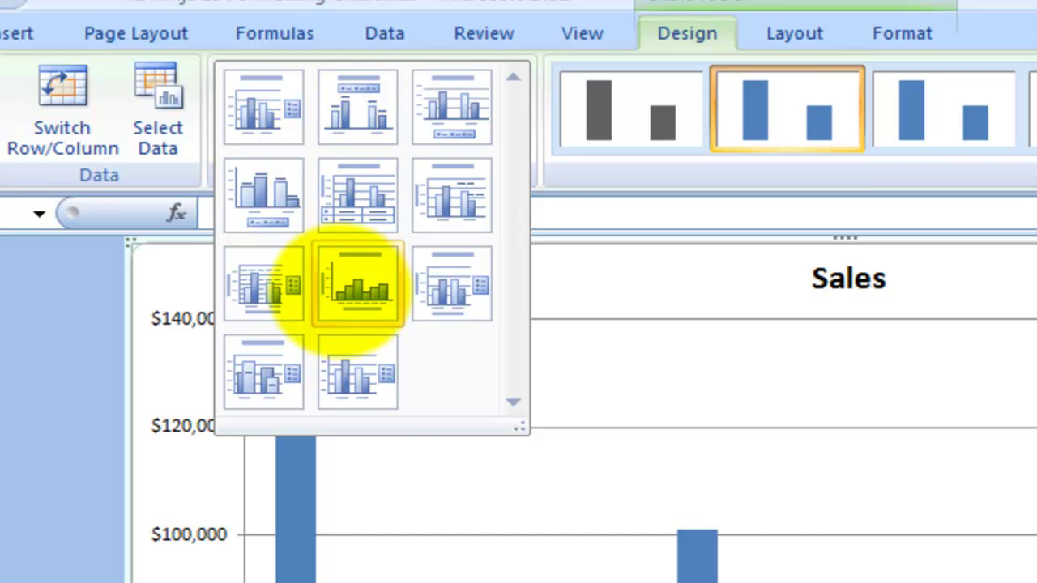
click(263, 371)
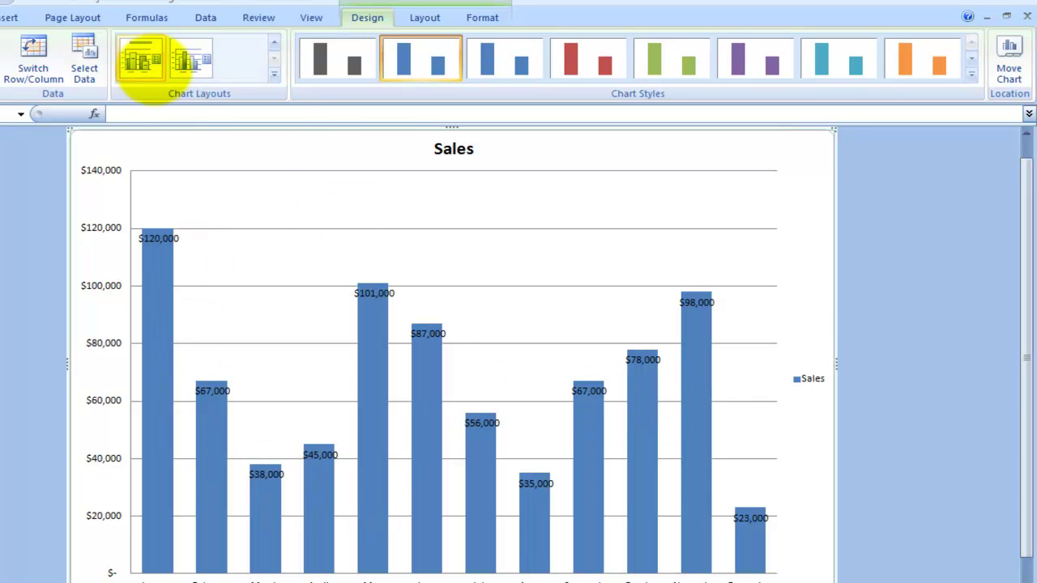
click(273, 73)
click(192, 55)
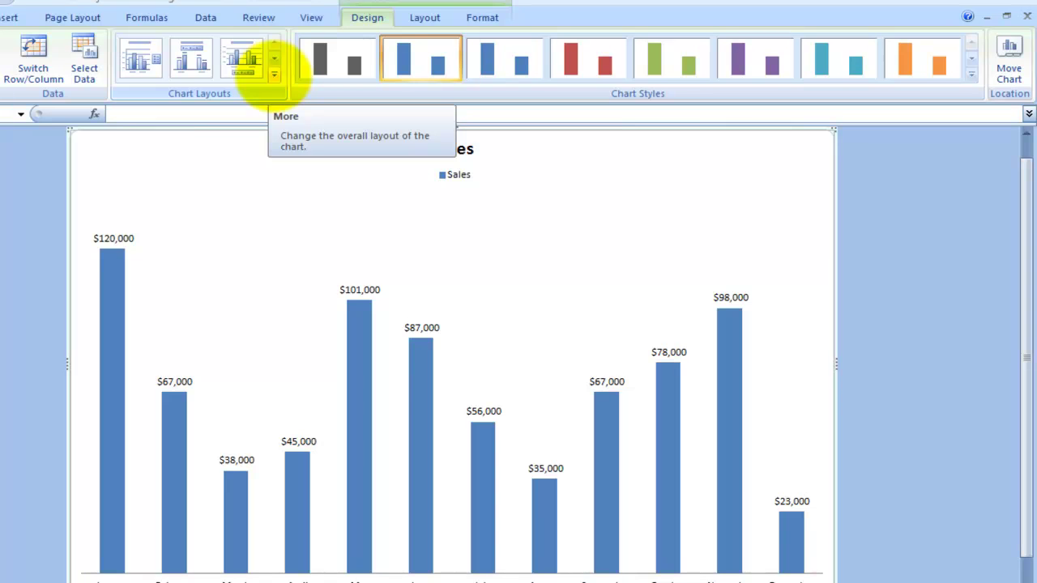
click(274, 73)
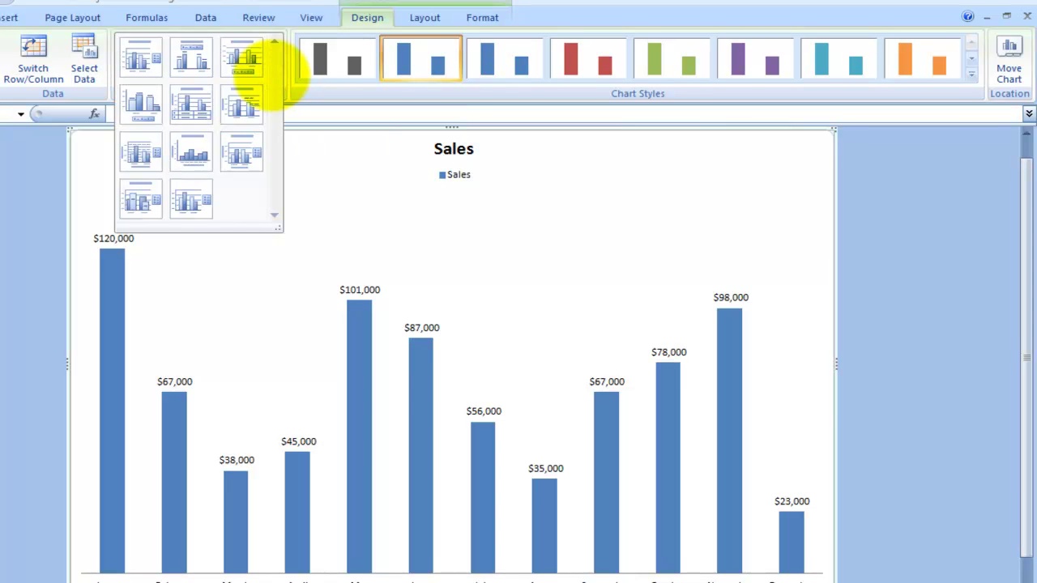
click(142, 55)
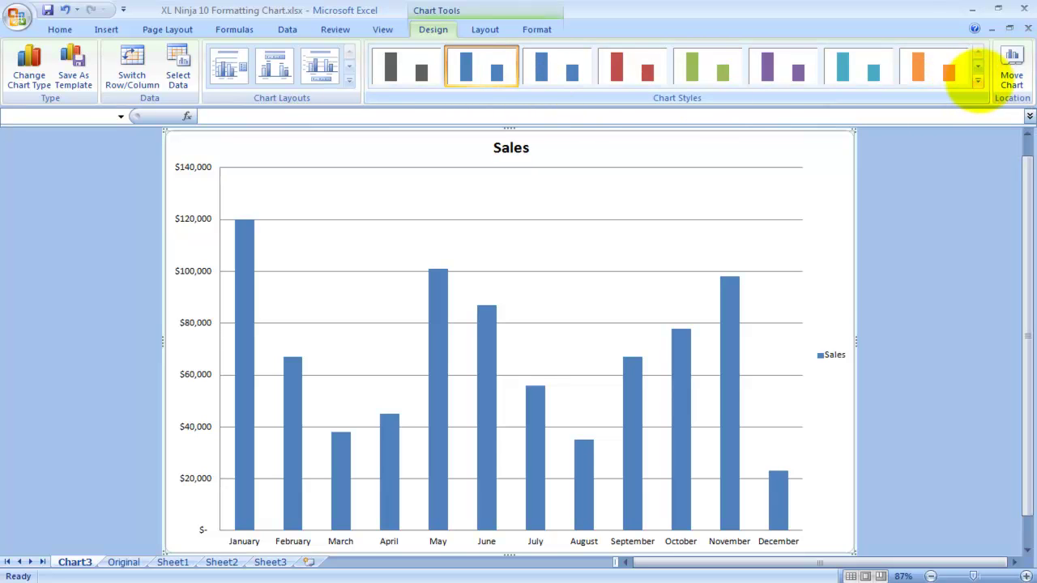
Step: Apply the bevelled blue chart style to the sales columns, trying the bevelled orange style as a comparison
click(978, 81)
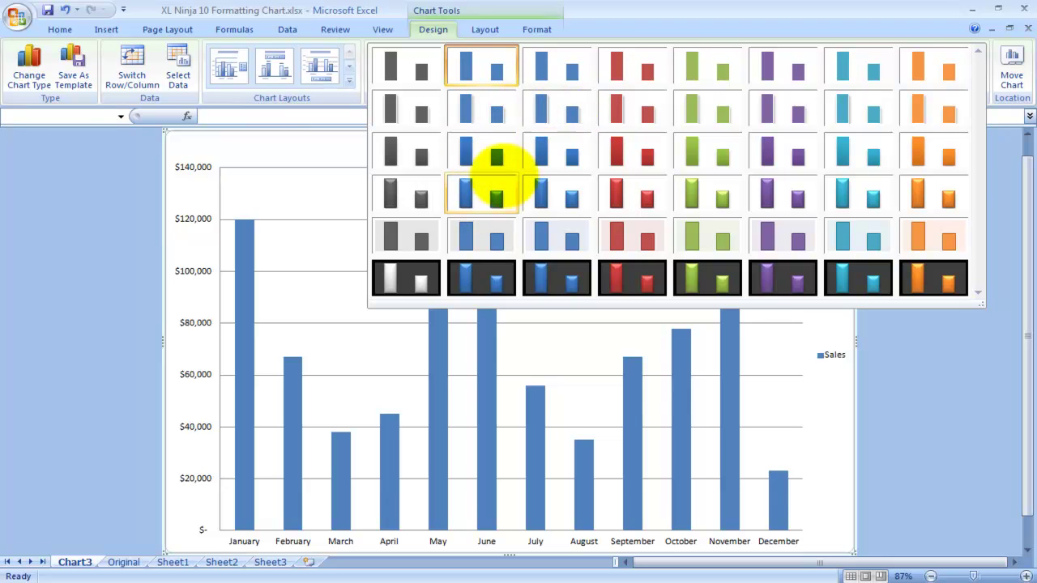
click(481, 192)
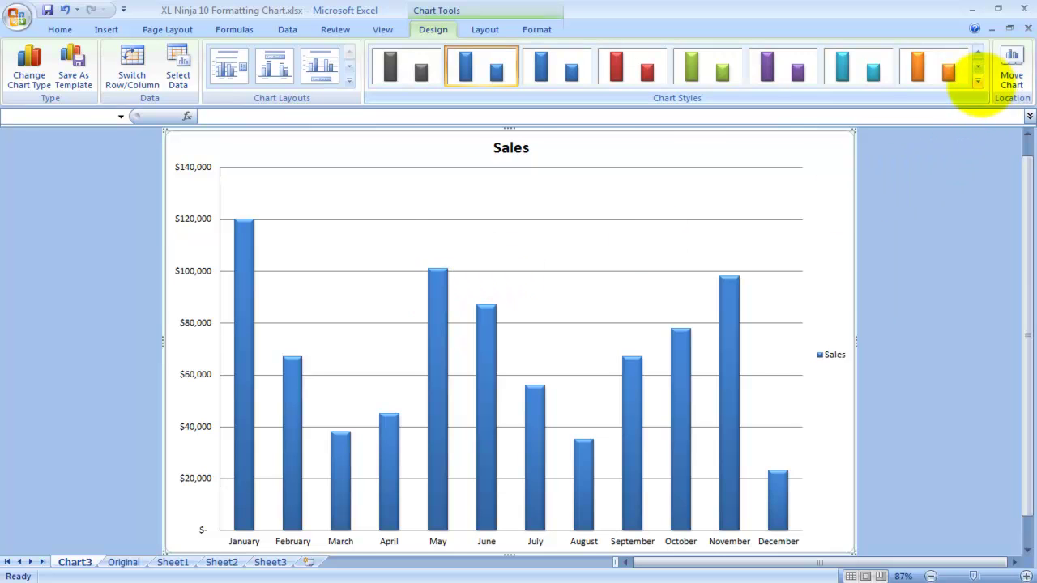
click(977, 81)
click(937, 180)
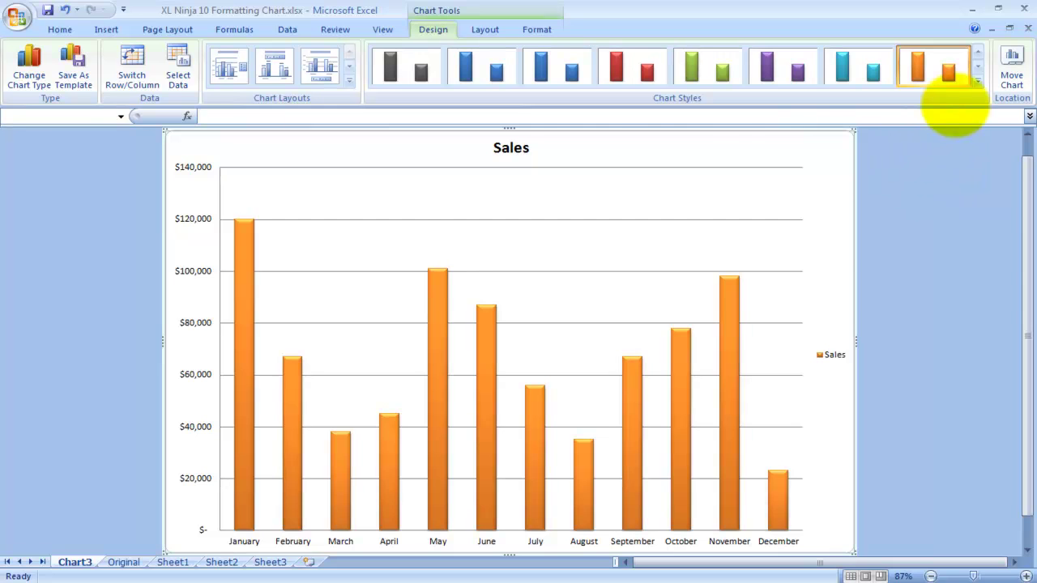
click(978, 81)
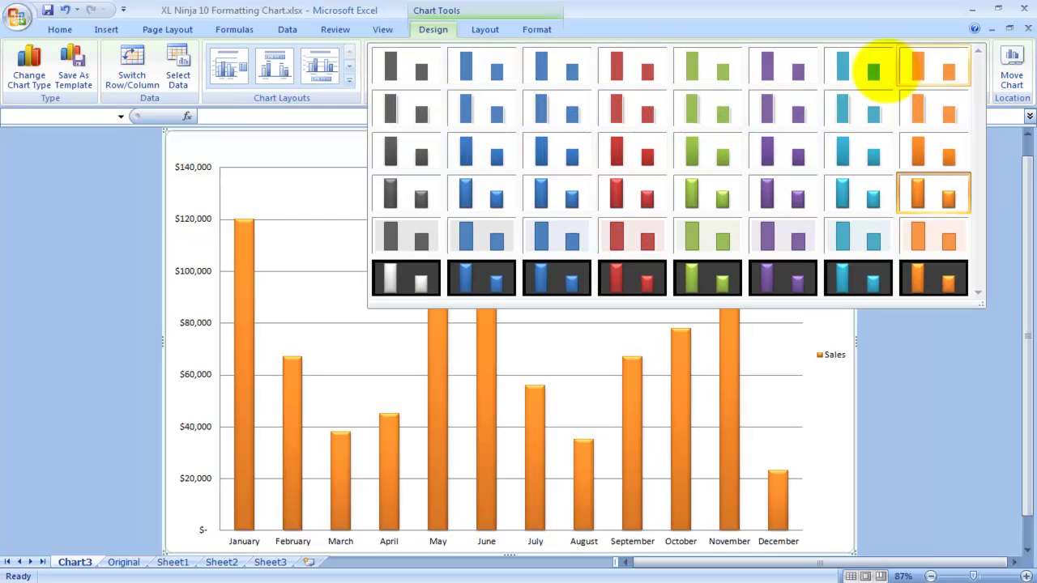
click(467, 192)
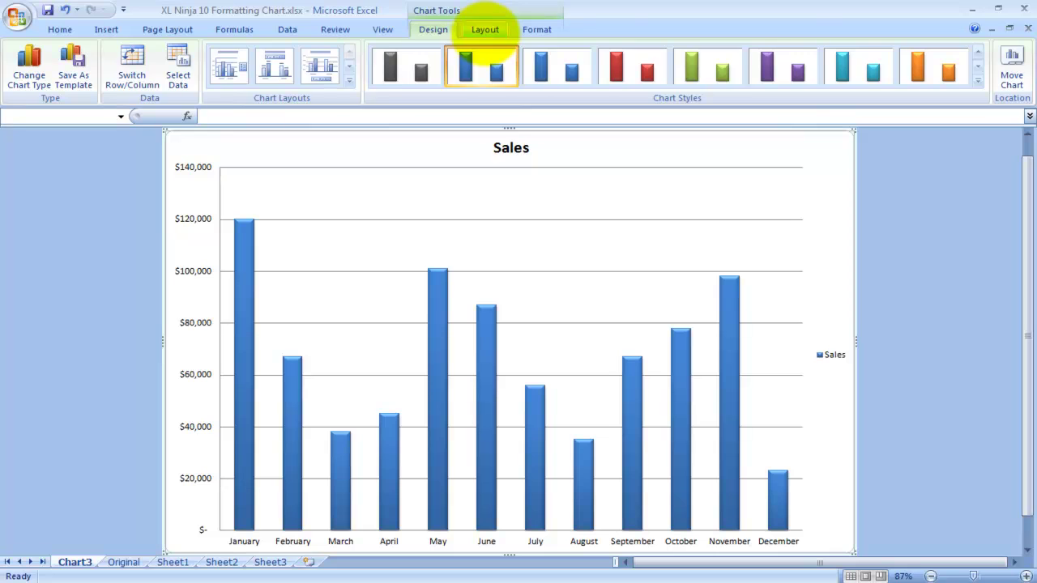
Step: Examine the chart's individual elements by selecting the chart area, plot area and vertical value axis in turn
click(485, 30)
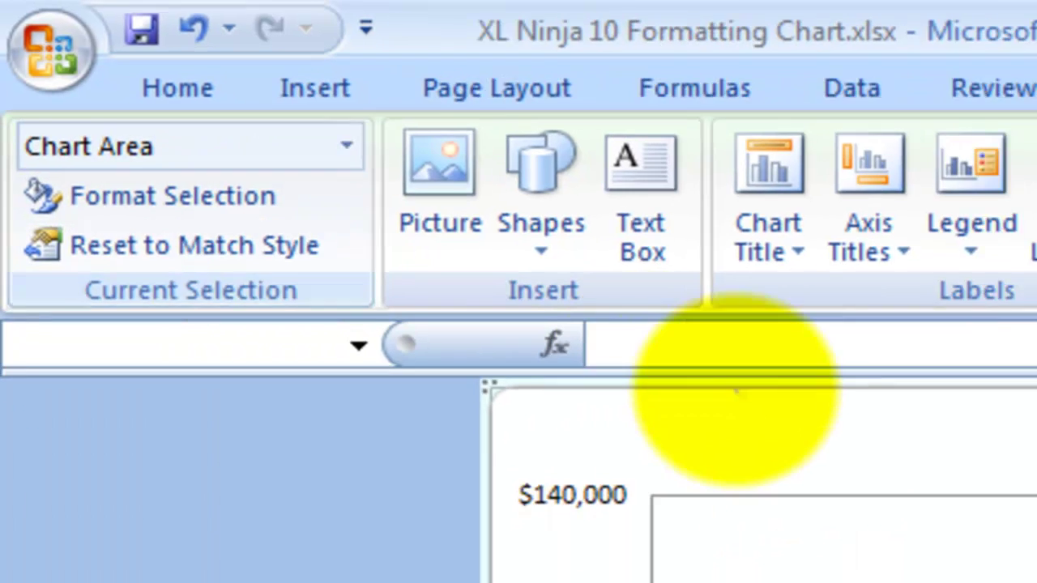
click(334, 152)
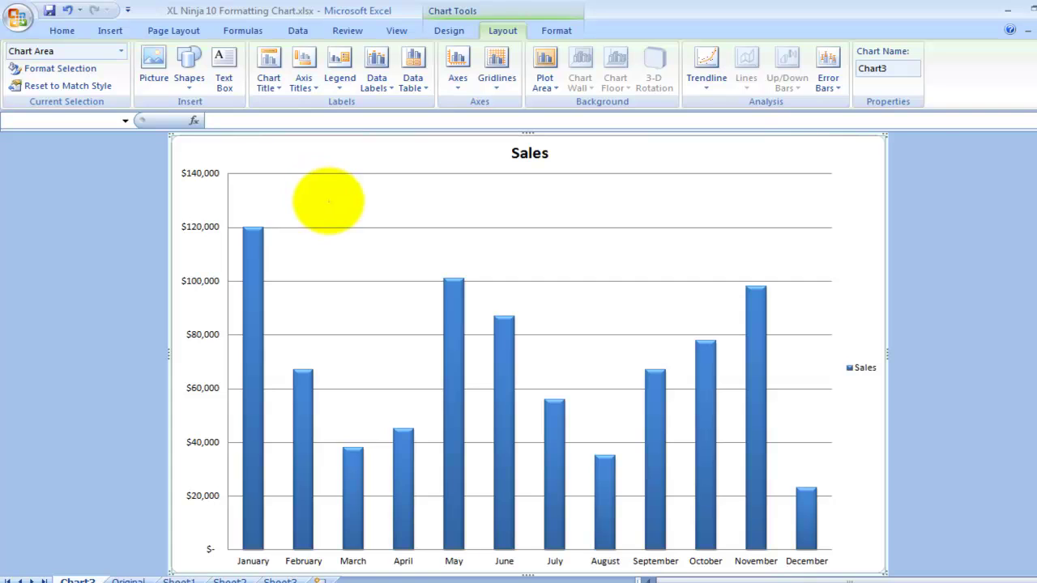
click(328, 201)
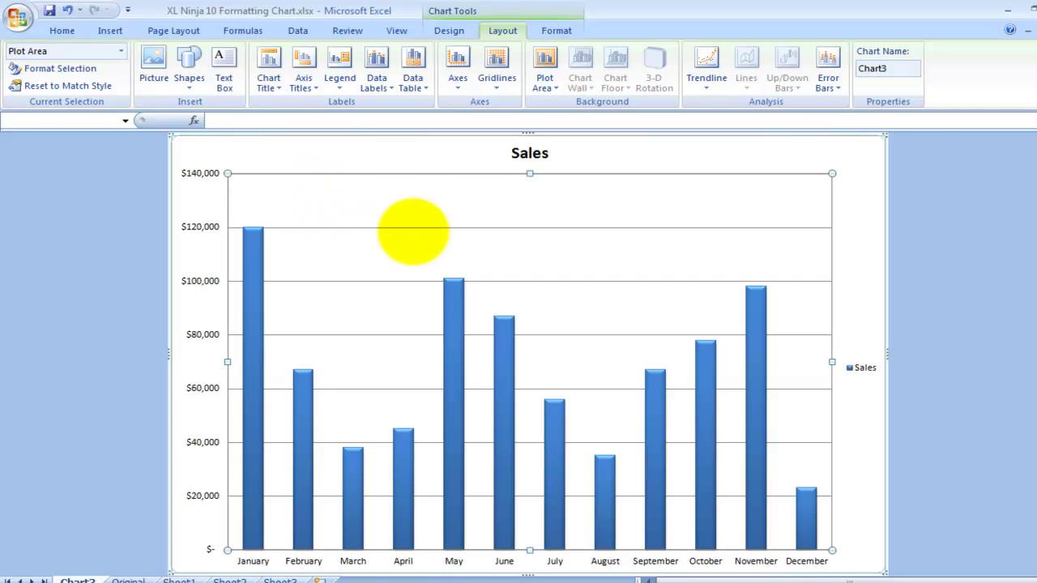
click(186, 172)
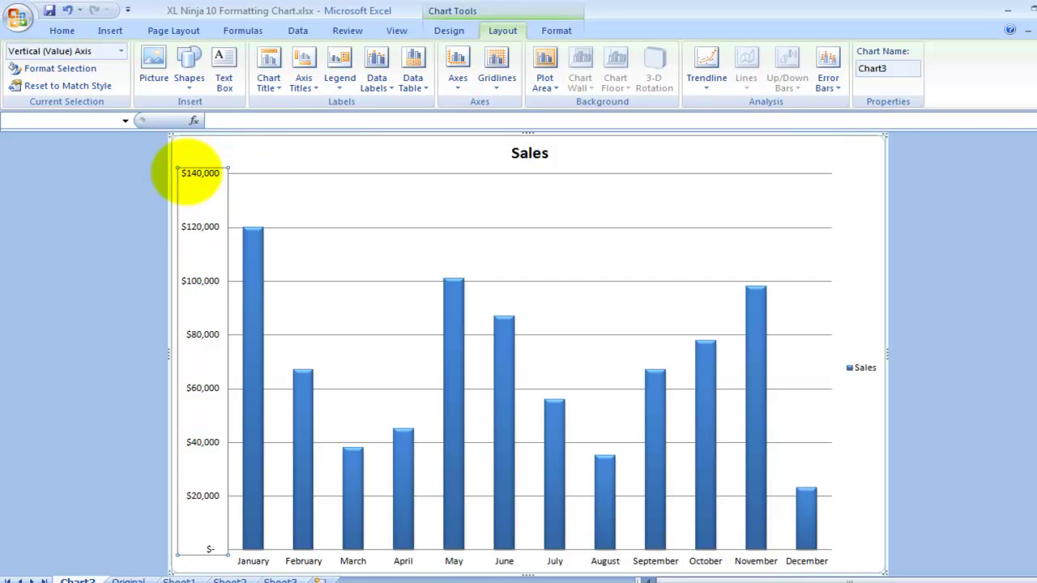
Step: Examine the horizontal category axis, the legend and the chart title, and review the list of selectable chart elements
click(453, 560)
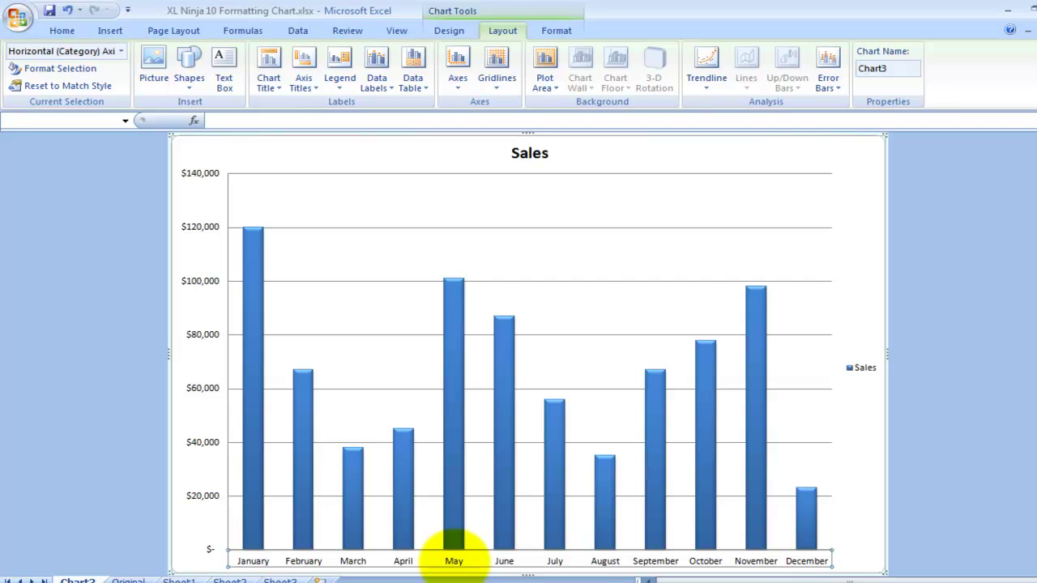
click(863, 369)
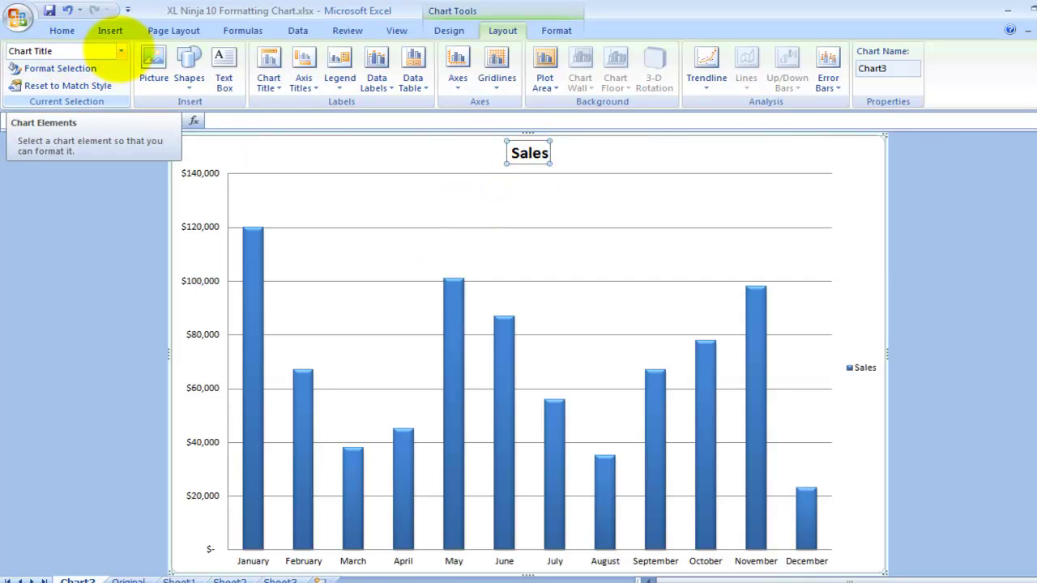
click(120, 50)
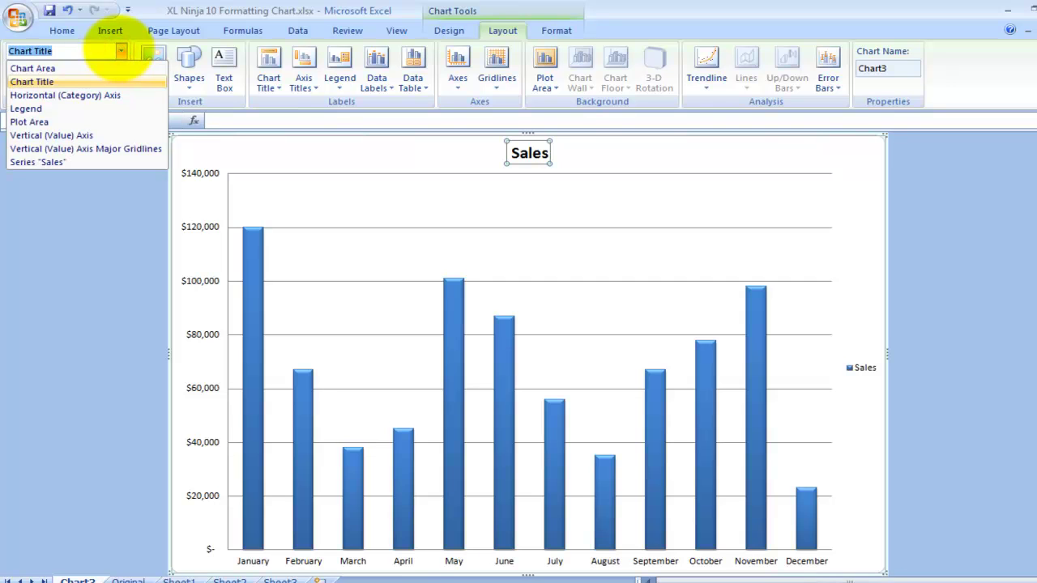
click(119, 50)
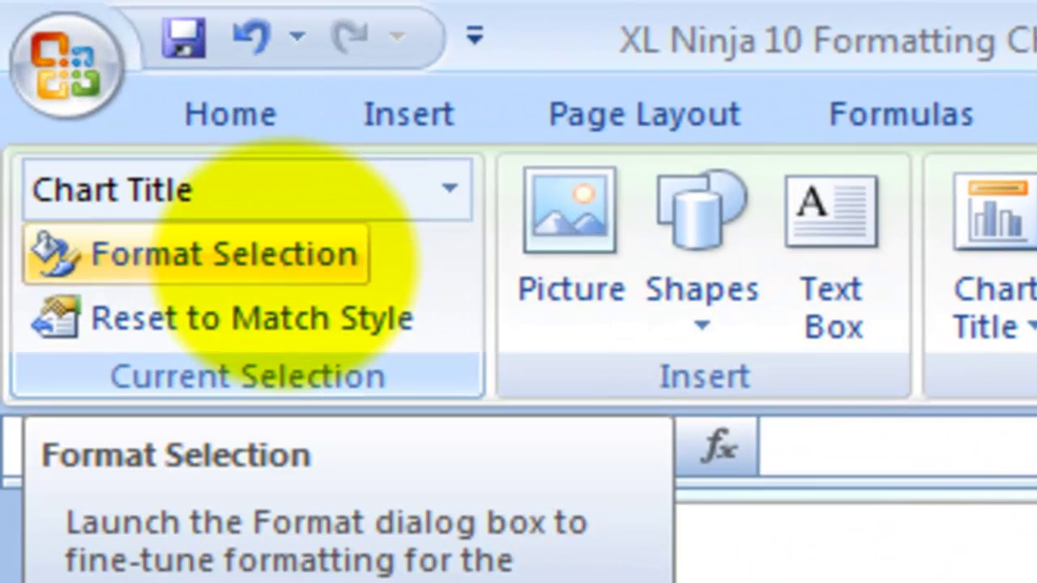
Step: Give the Sales chart title a solid fill in a light blue theme color
click(186, 196)
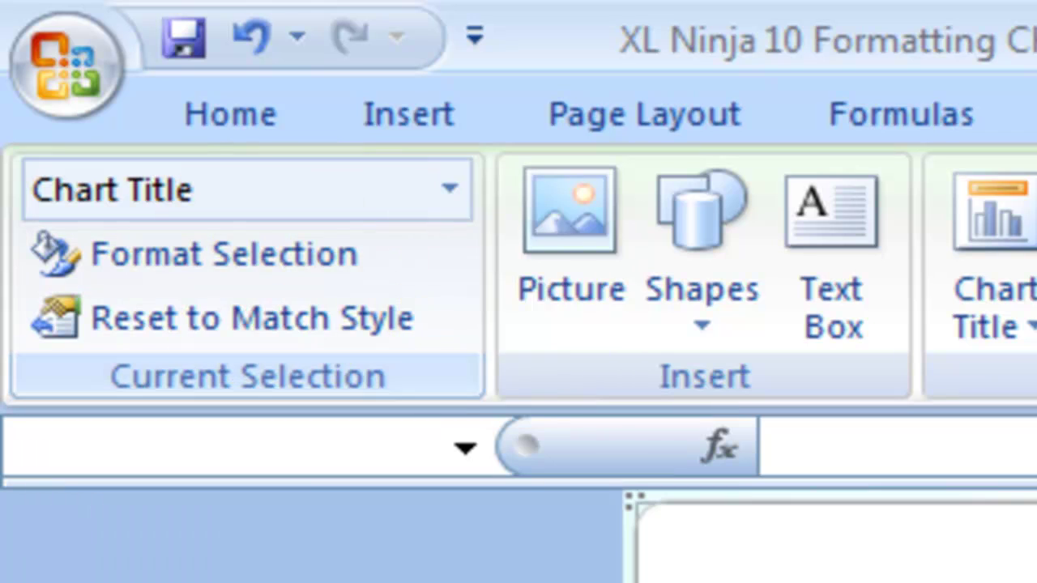
click(343, 254)
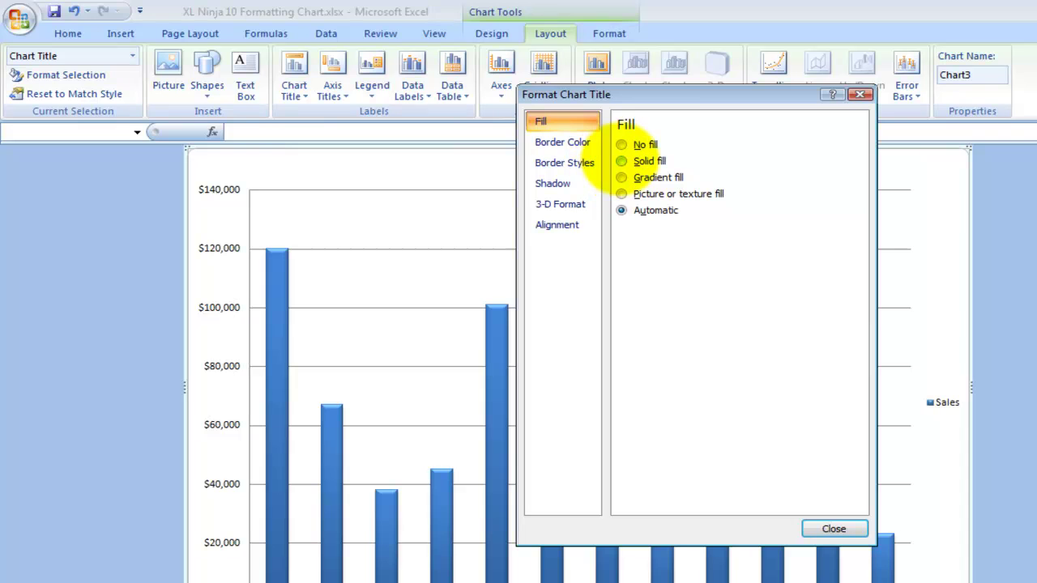
click(620, 160)
drag(663, 99, 897, 94)
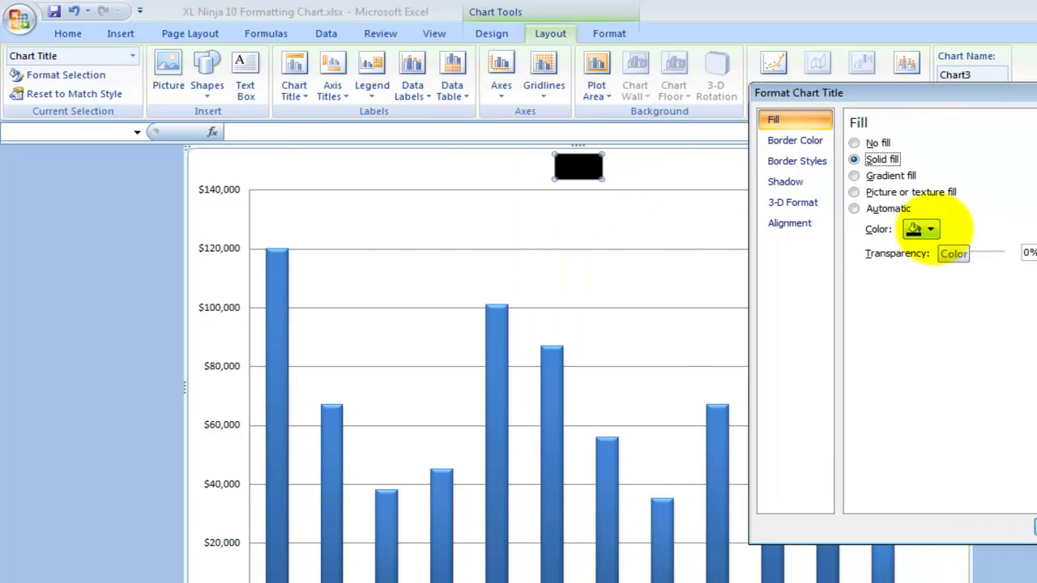
click(923, 230)
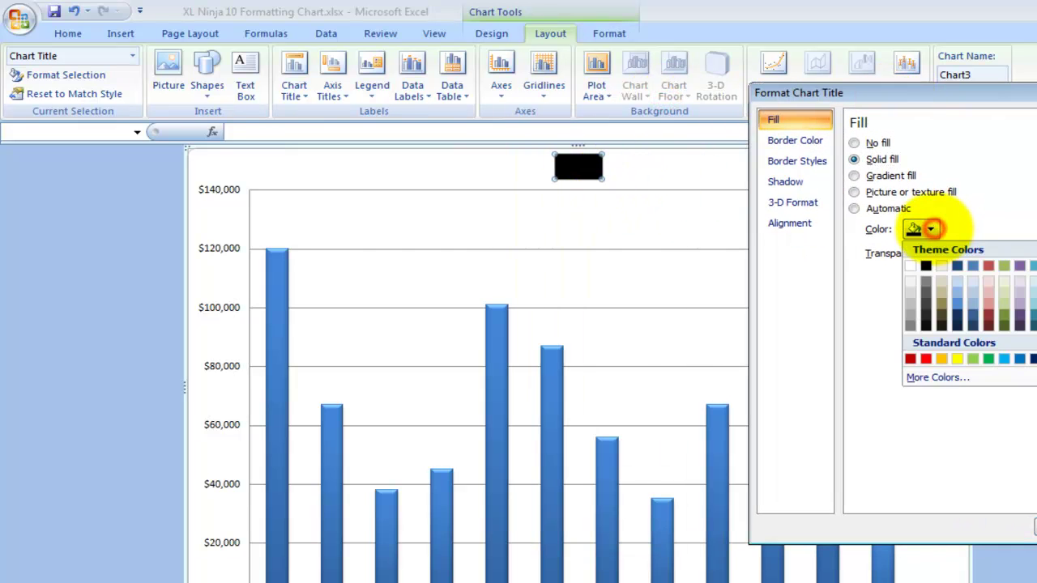
click(974, 303)
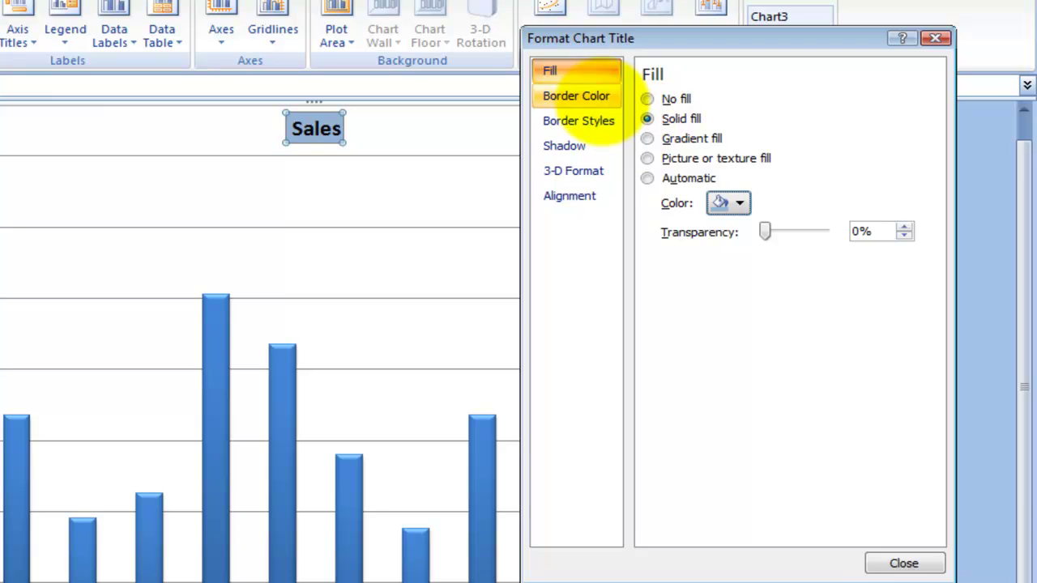
Step: Give the chart title a solid black border 2 pt wide and choose a different join type
click(577, 96)
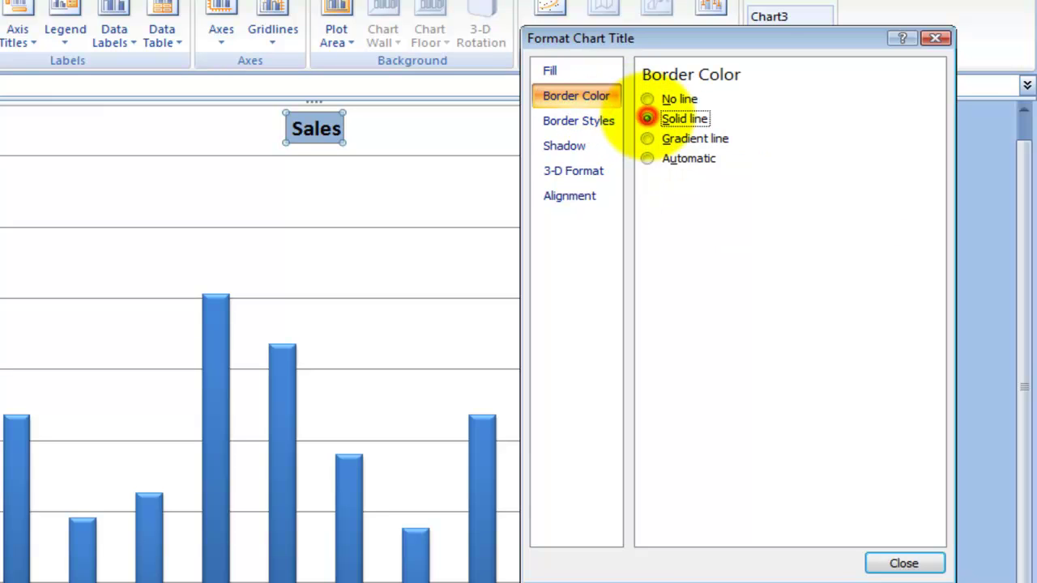
click(647, 119)
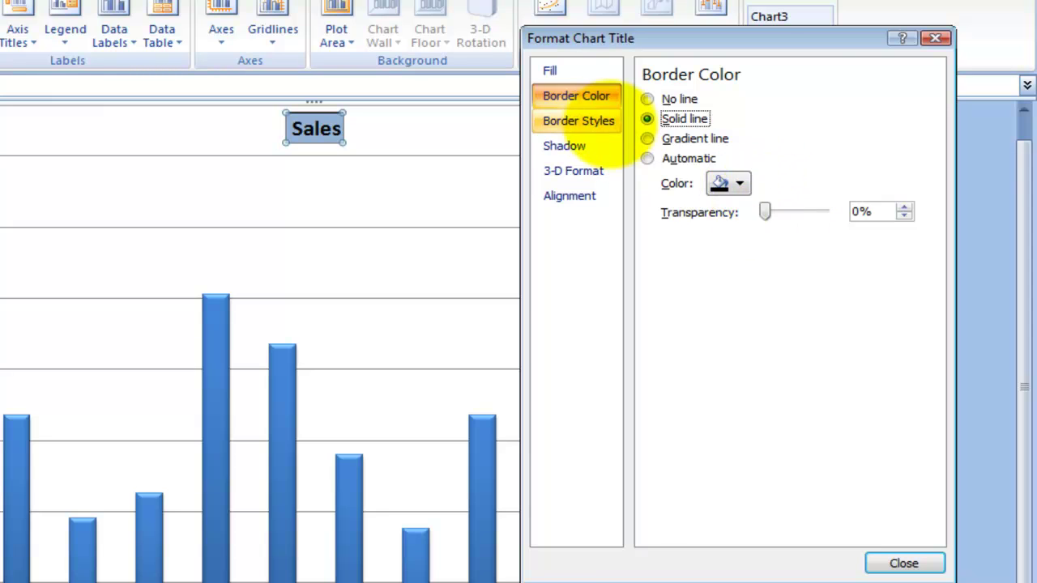
click(587, 122)
click(811, 93)
click(811, 93)
click(811, 93)
click(810, 93)
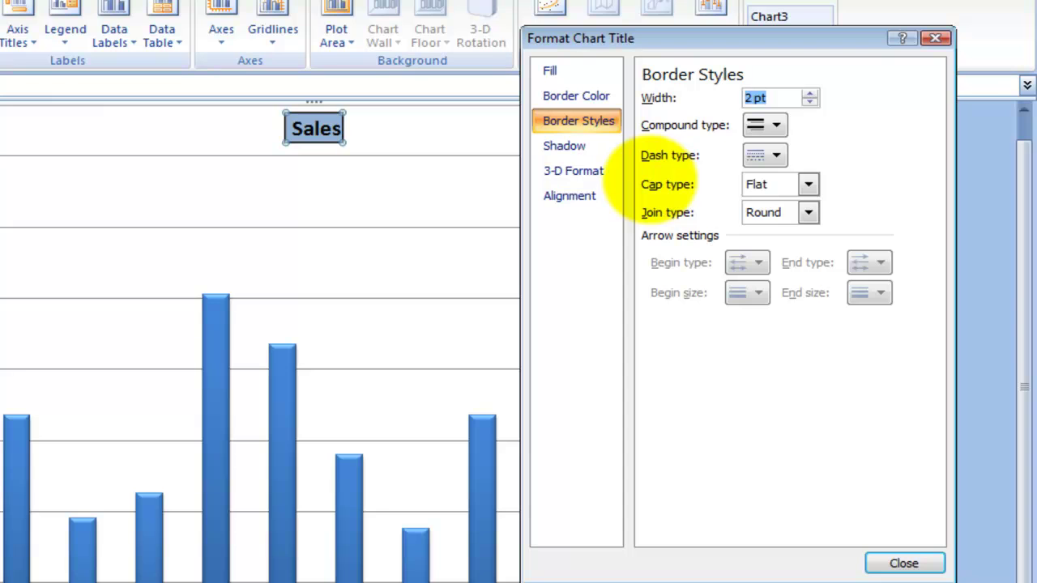
click(808, 212)
click(775, 247)
Step: Apply the outer shadow preset cast toward the lower left (135°, 3 pt distance) to the chart title
click(584, 146)
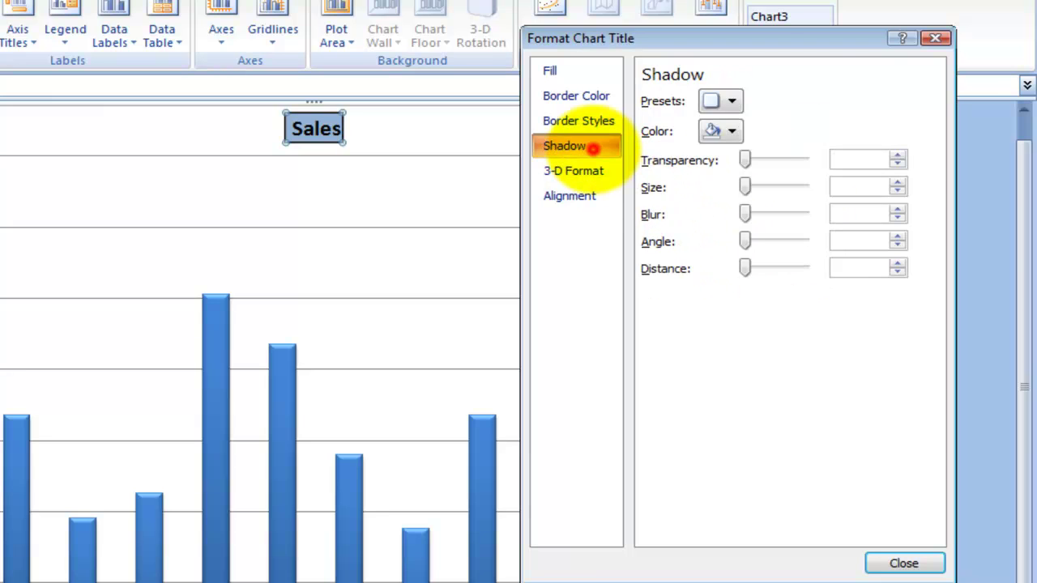
click(731, 100)
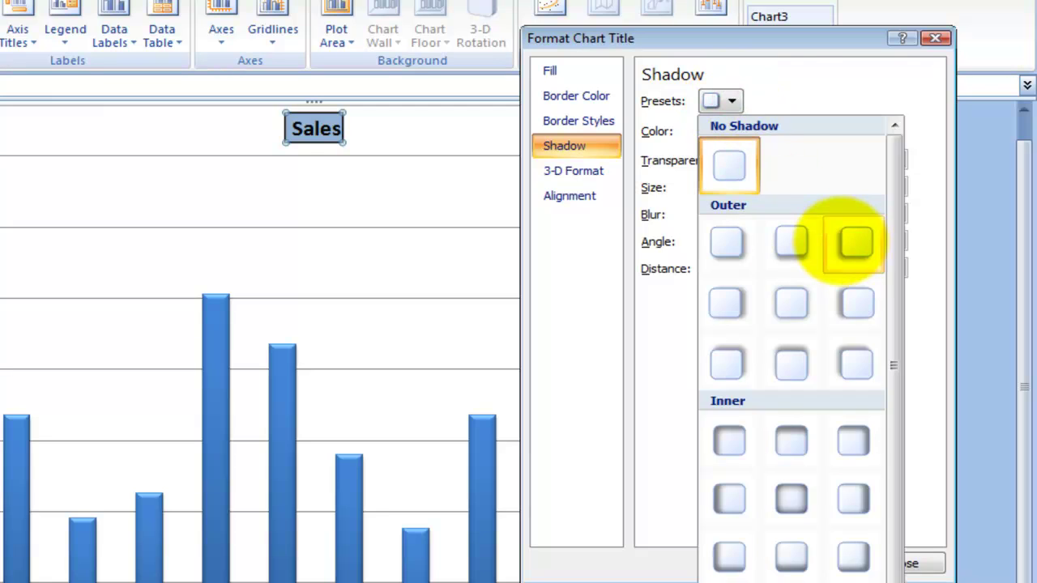
click(849, 239)
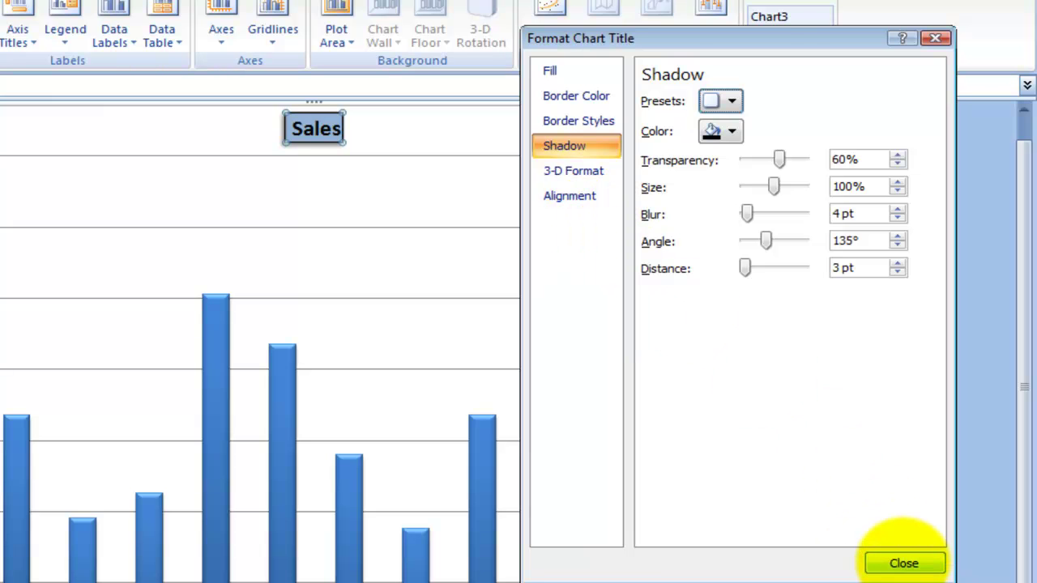
click(903, 562)
Step: Reset the chart title's formatting to match the chart style
click(835, 315)
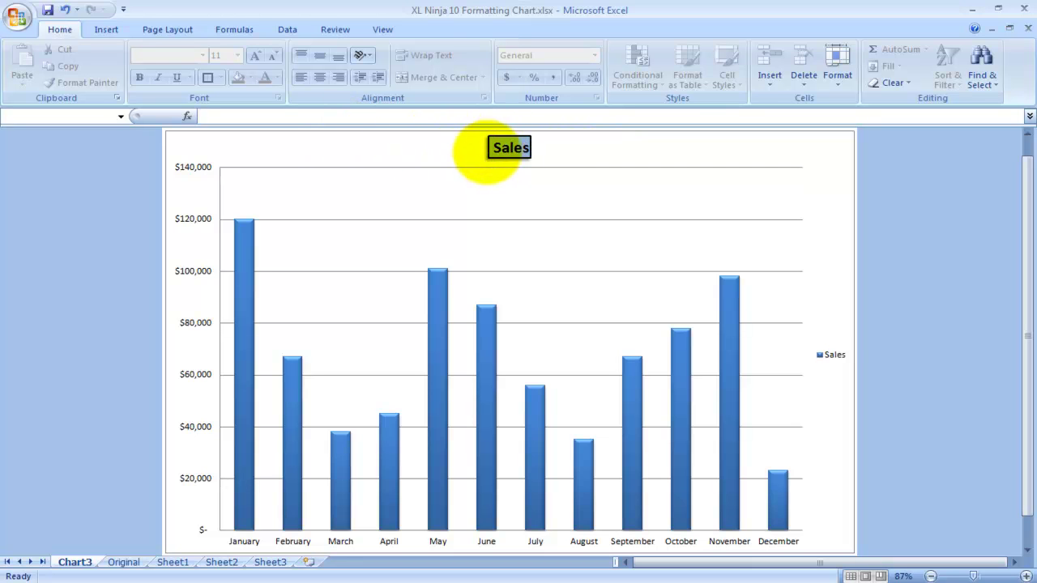
click(502, 151)
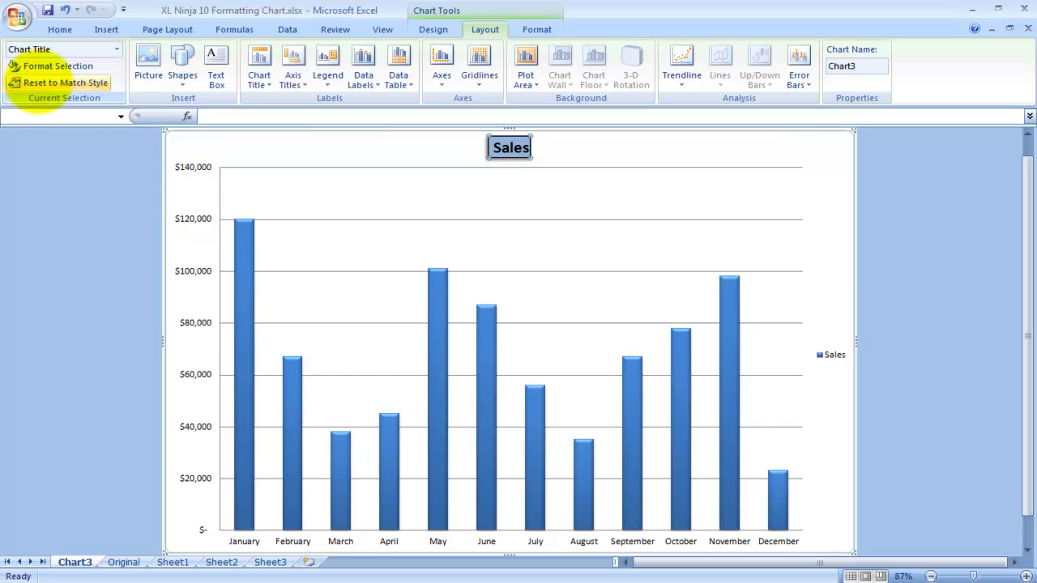
click(32, 83)
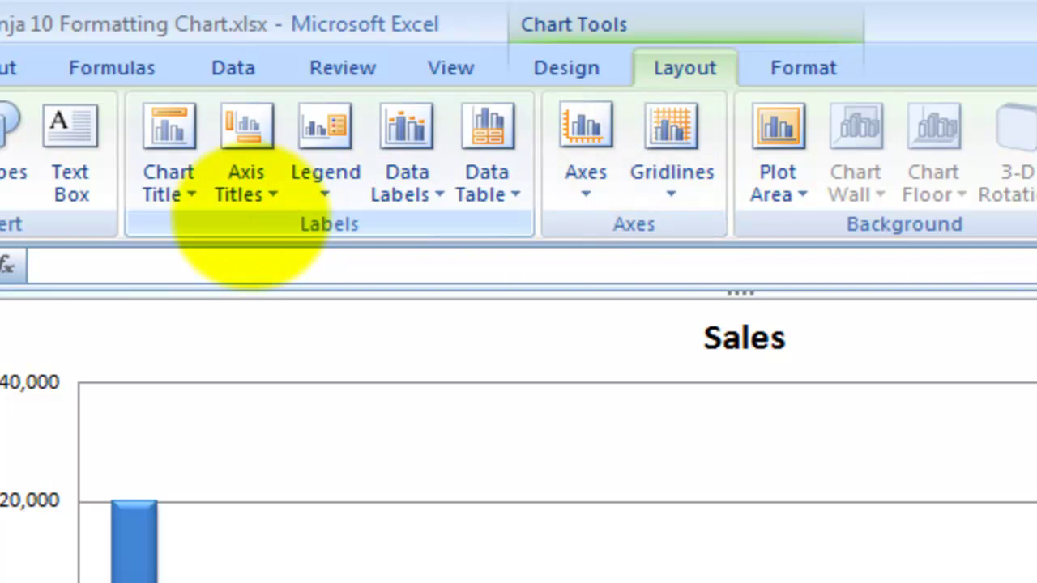
Step: Try the chart title as None and as Centered Overlay Title, and return it to Above Chart
click(190, 194)
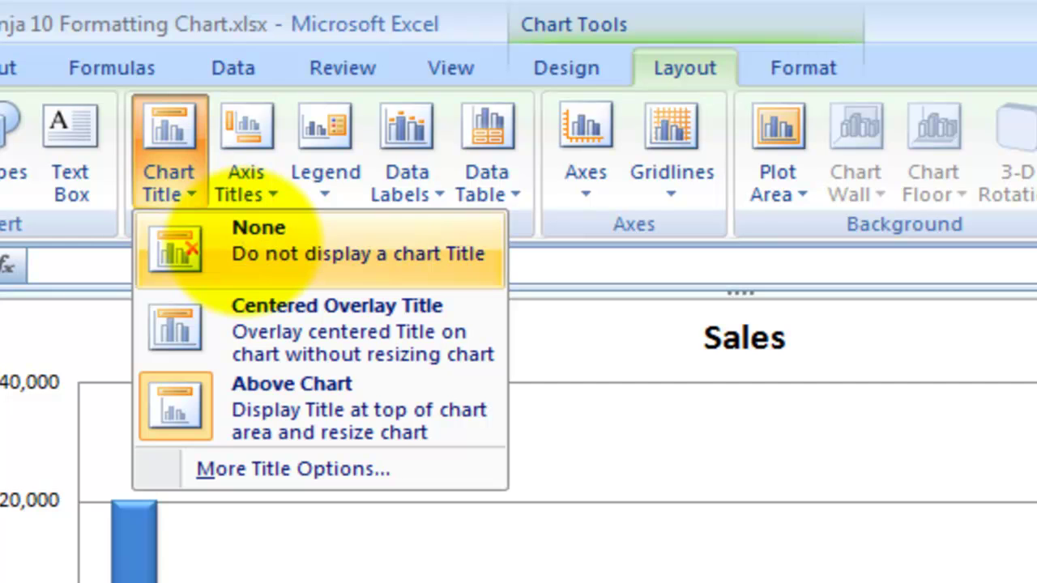
click(243, 243)
click(188, 182)
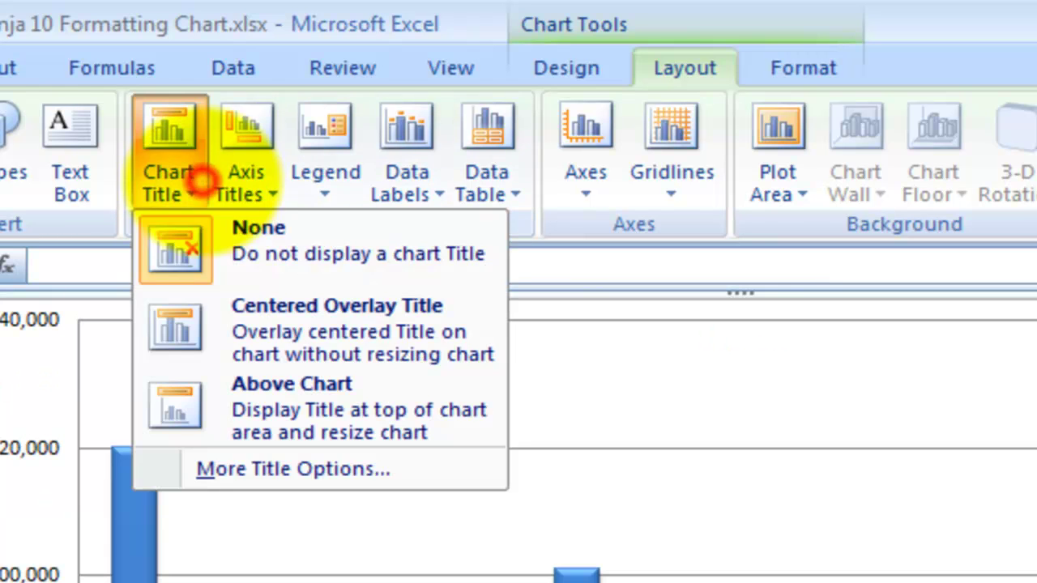
click(264, 305)
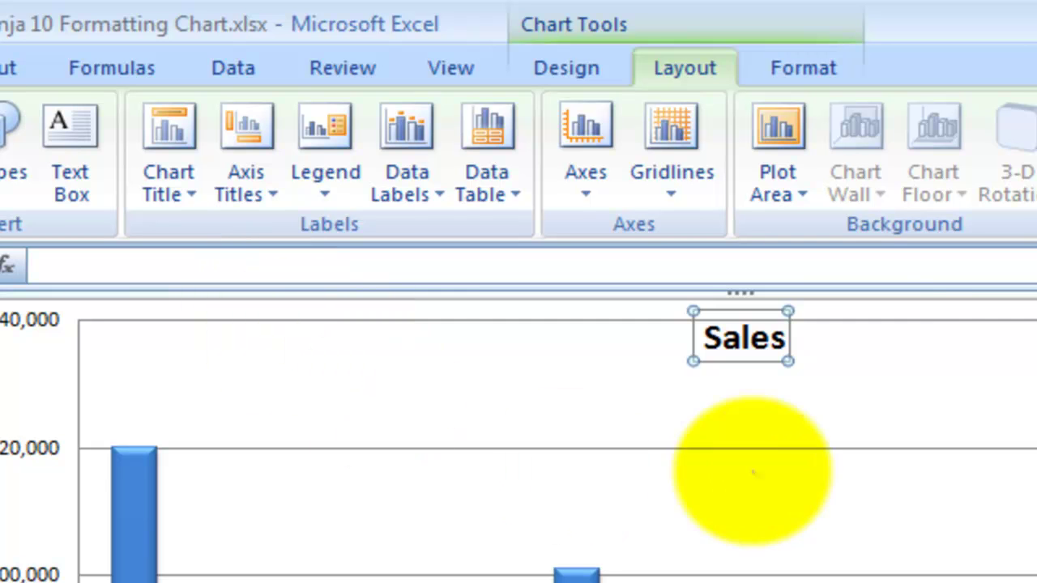
click(167, 196)
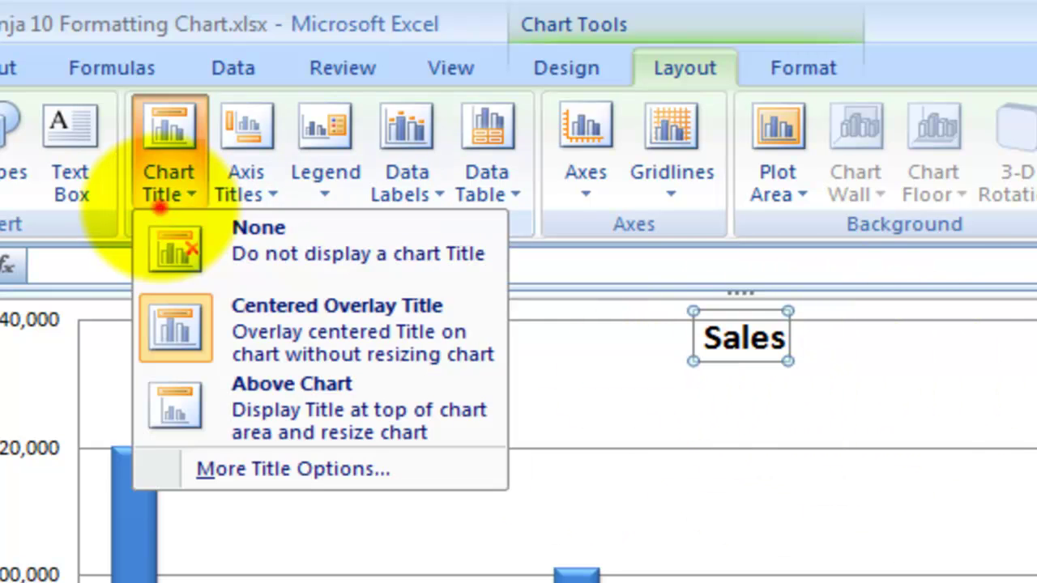
click(288, 411)
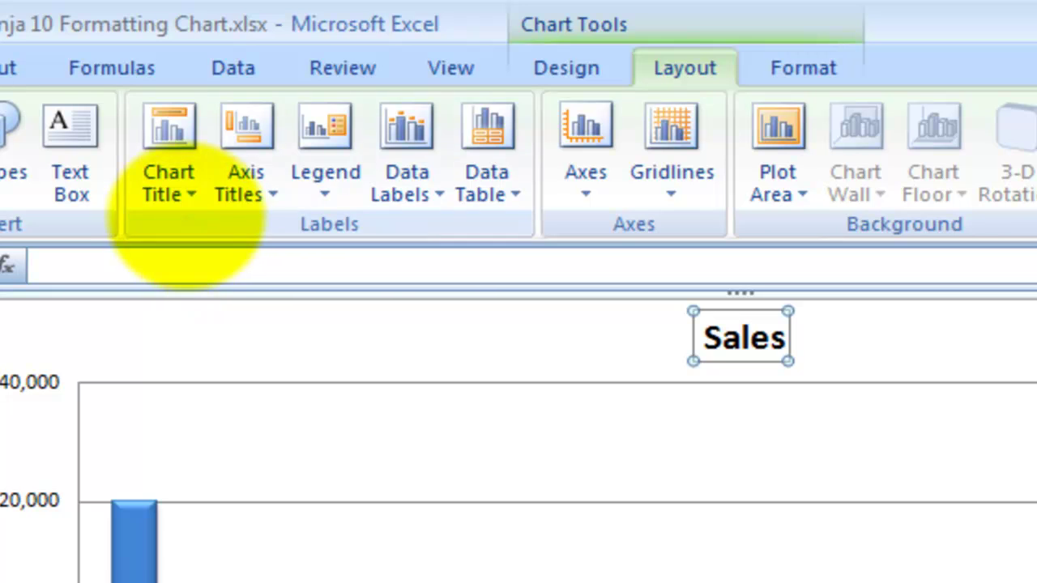
Step: Examine the additional formatting options for the chart title without changing any of them
click(181, 192)
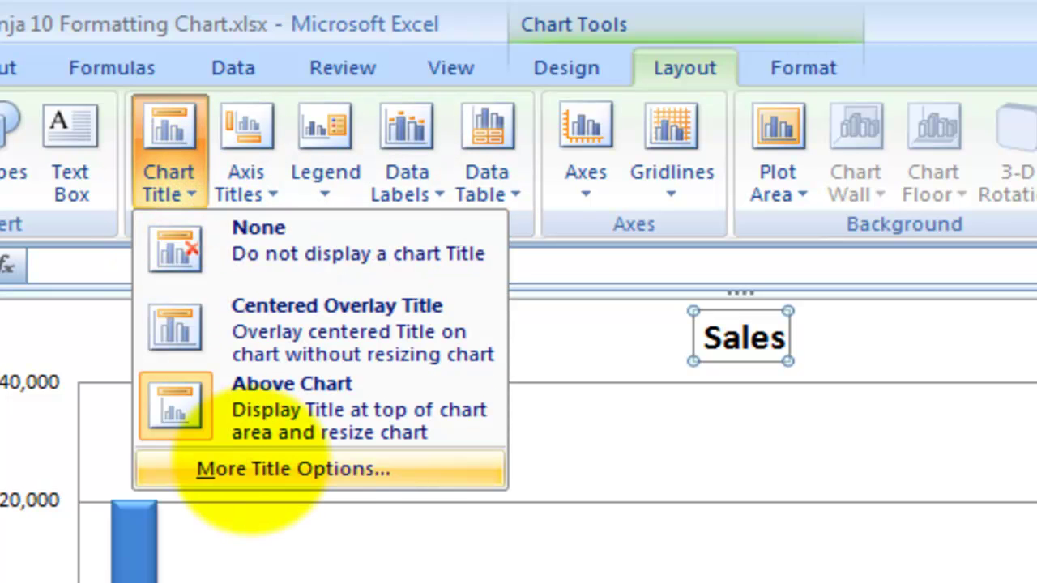
click(251, 470)
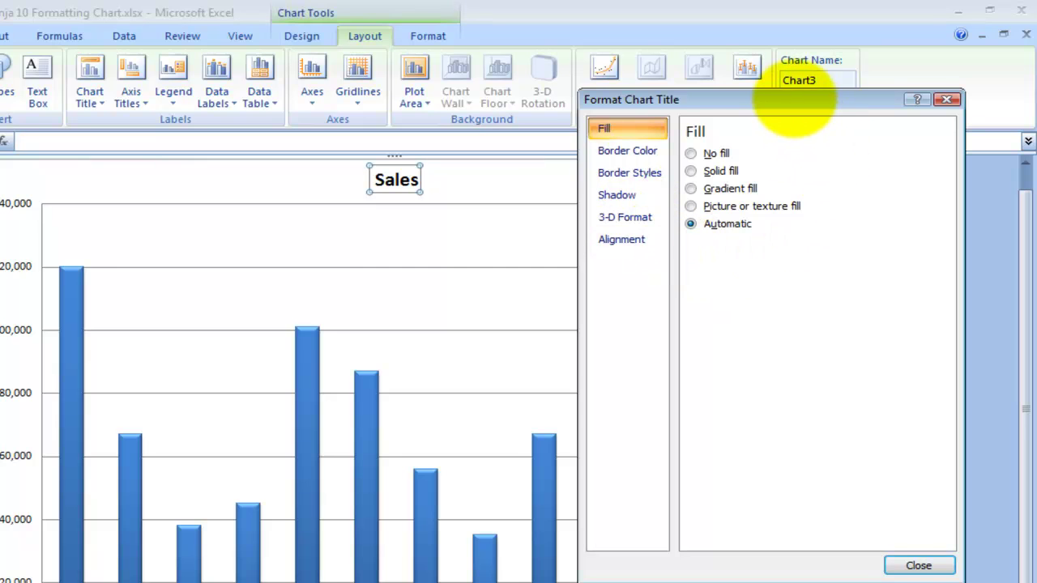
drag(794, 98, 752, 100)
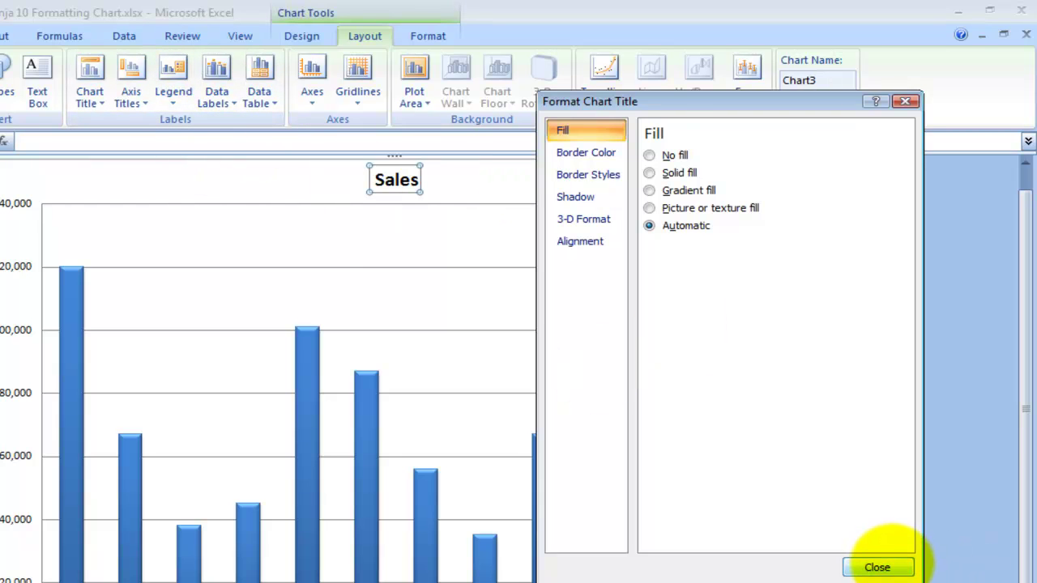
click(883, 566)
click(263, 175)
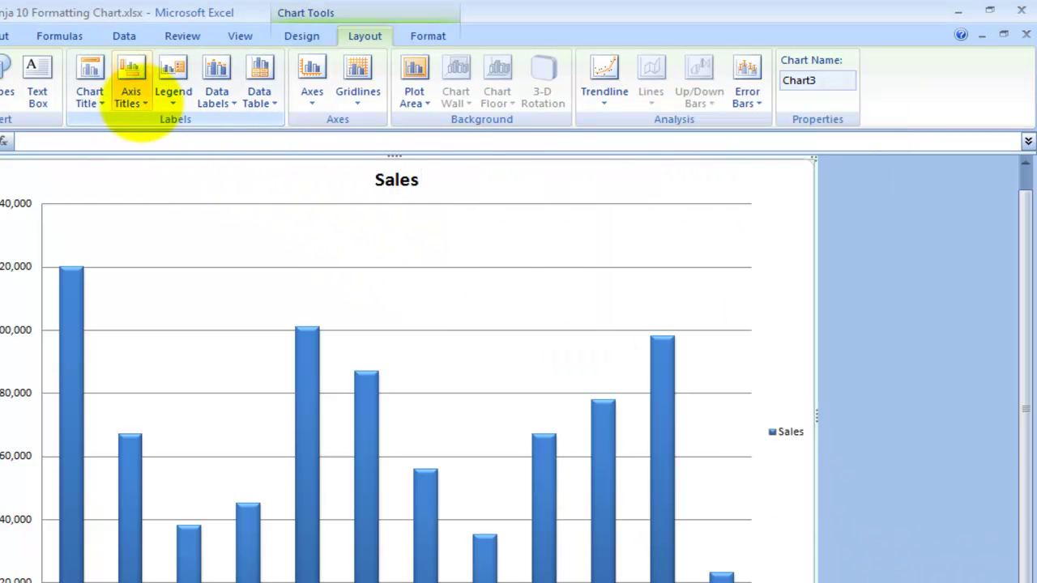
Step: Add a primary horizontal axis title below the axis
click(134, 102)
mouse_move(146, 123)
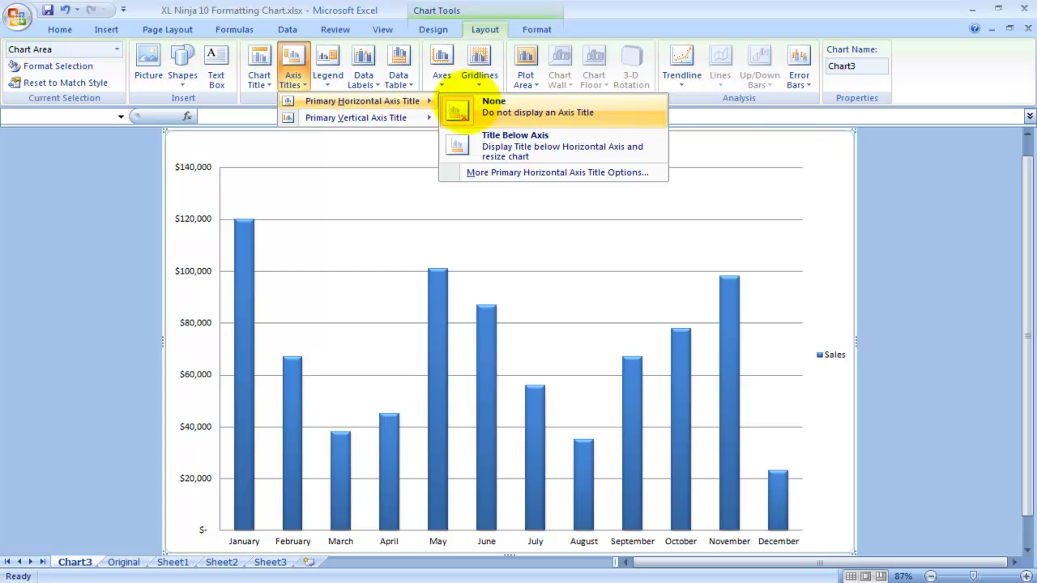
click(525, 139)
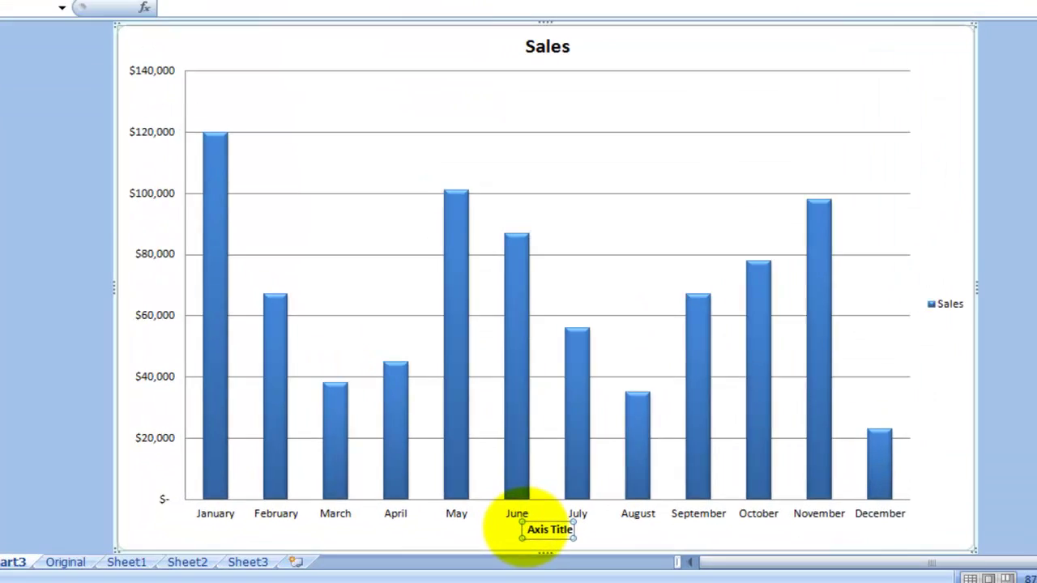
Step: Replace the horizontal axis title's placeholder text with "Month"
click(492, 535)
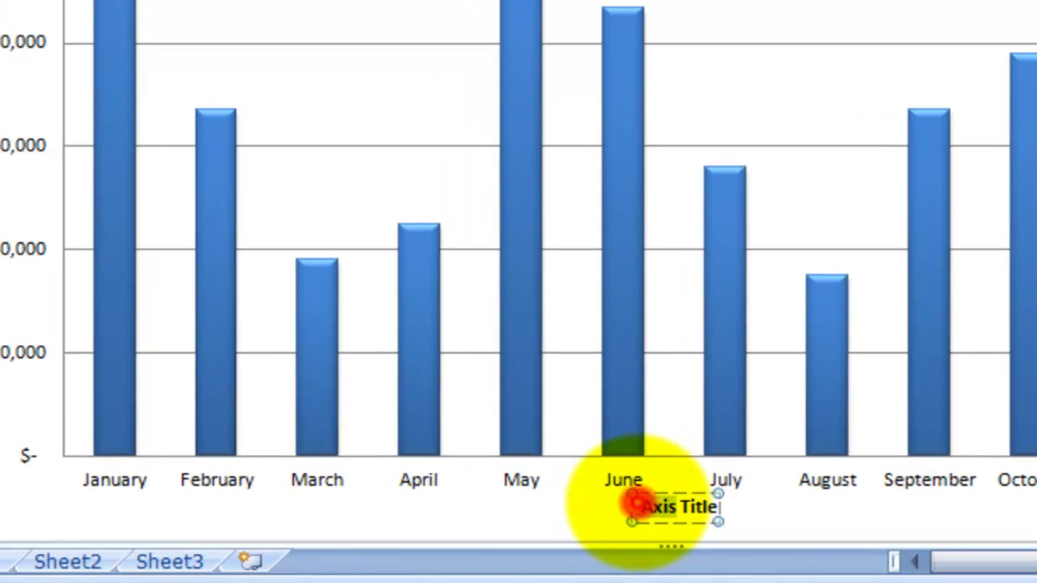
key(Delete)
key(Delete)
key(Delete)
key(Delete)
key(Delete)
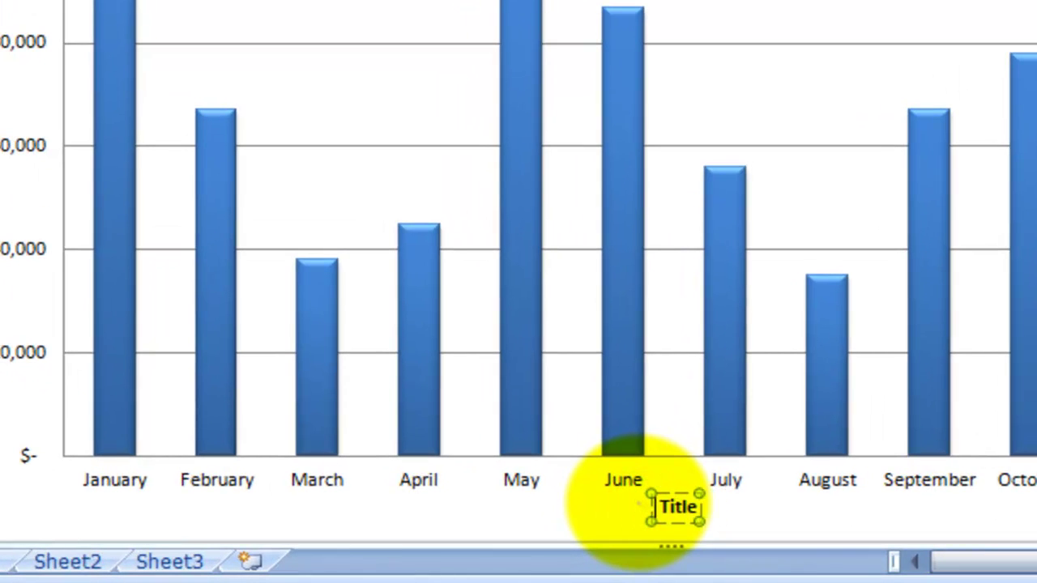
text(Month)
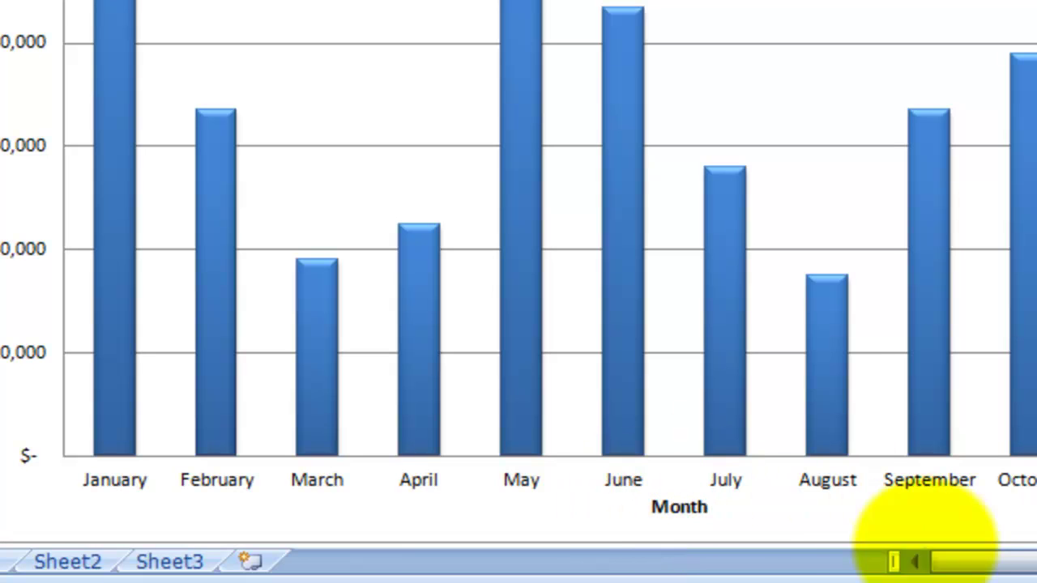
click(753, 541)
Step: Examine the editing and formatting commands available for the Month axis title
click(701, 522)
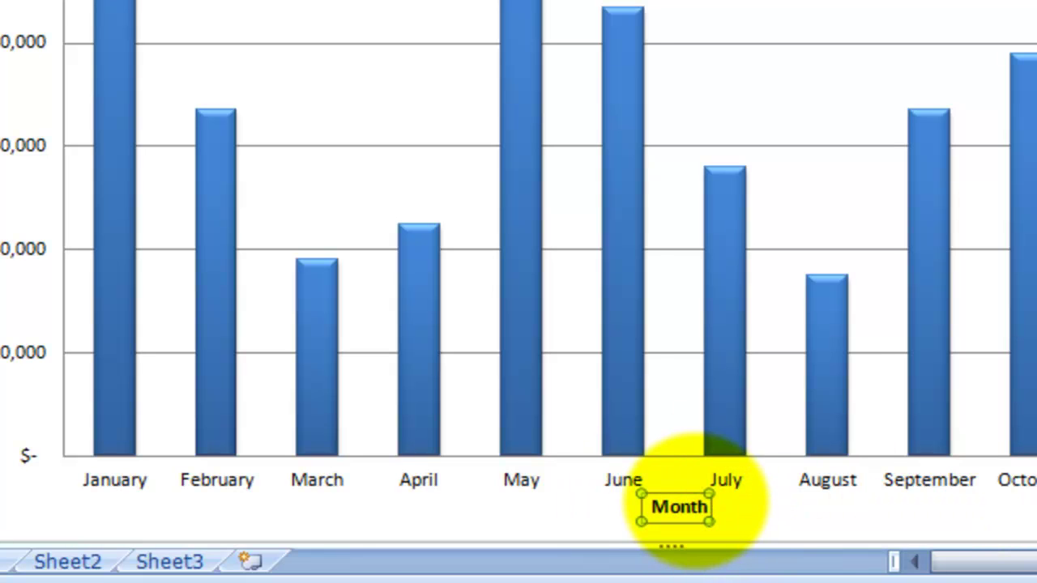
right_click(697, 503)
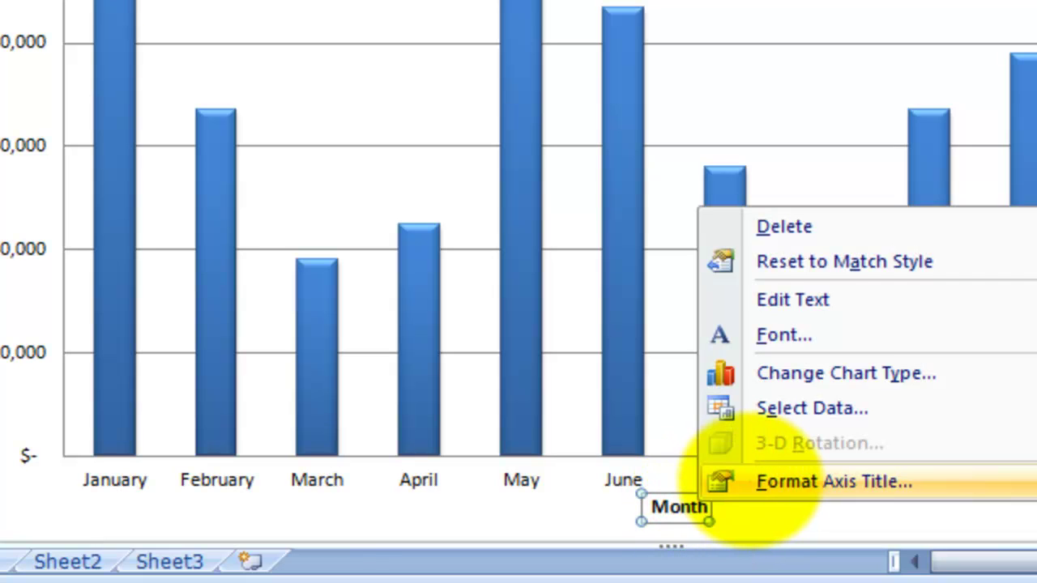
click(908, 160)
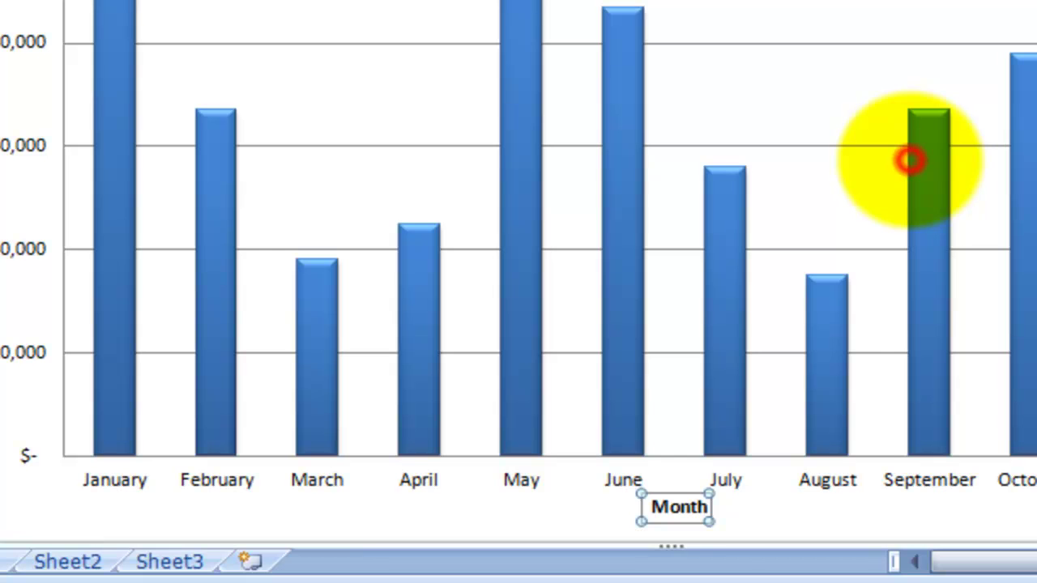
Step: Color the Month axis title's text red and look at its fill formatting options without changing them
click(660, 506)
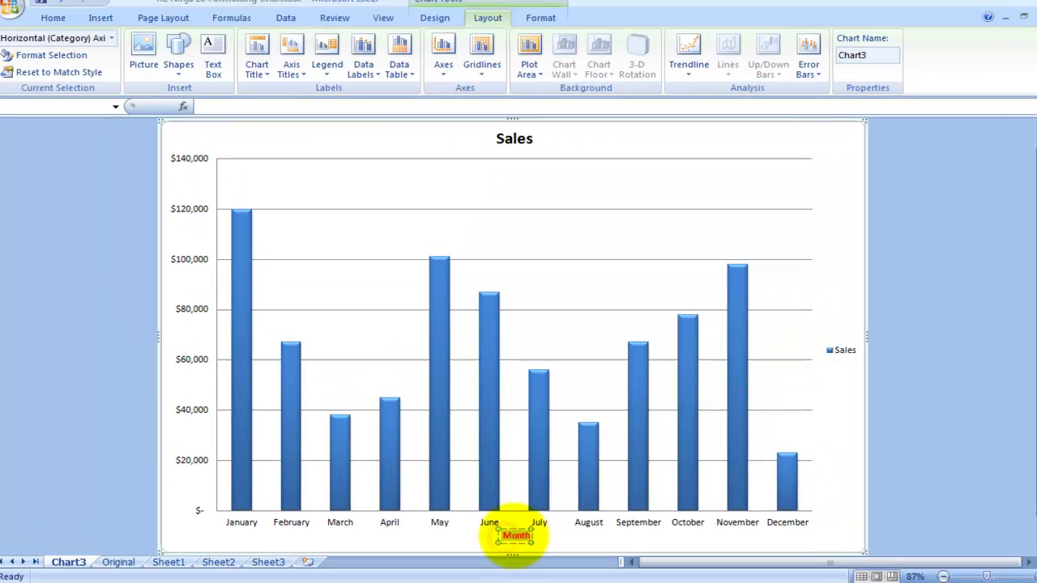
right_click(678, 507)
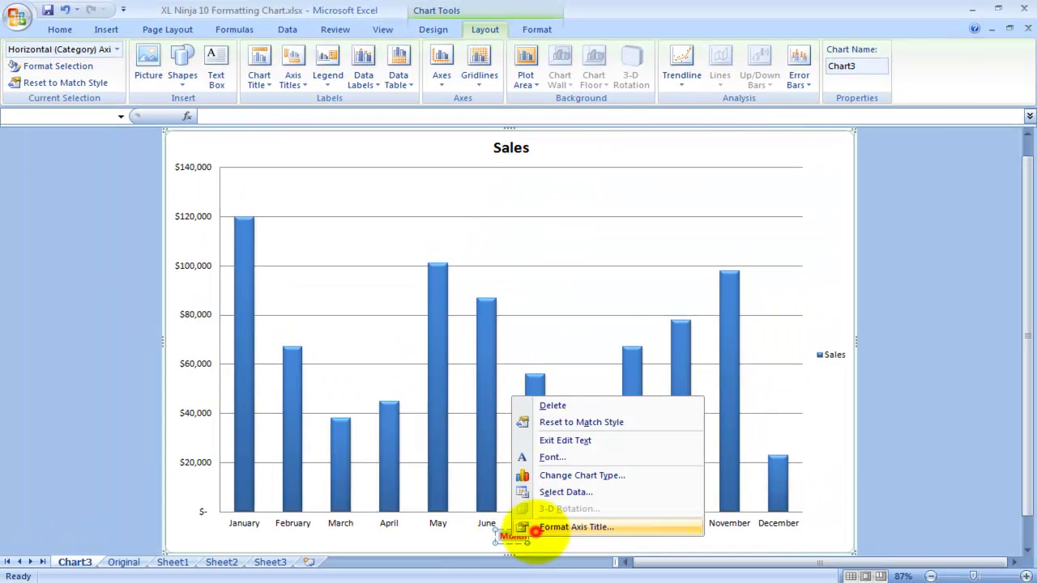
click(536, 527)
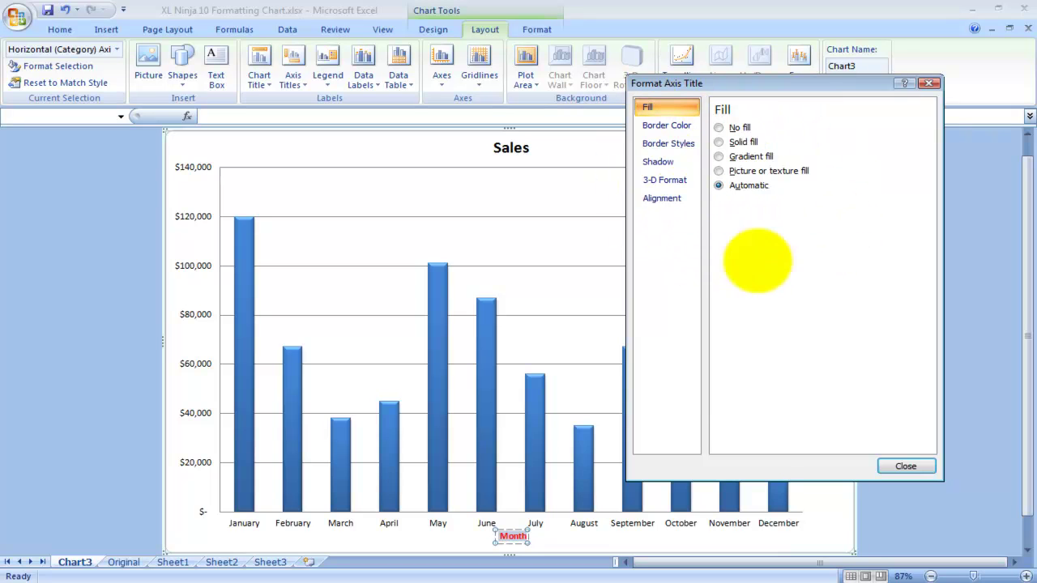
click(906, 467)
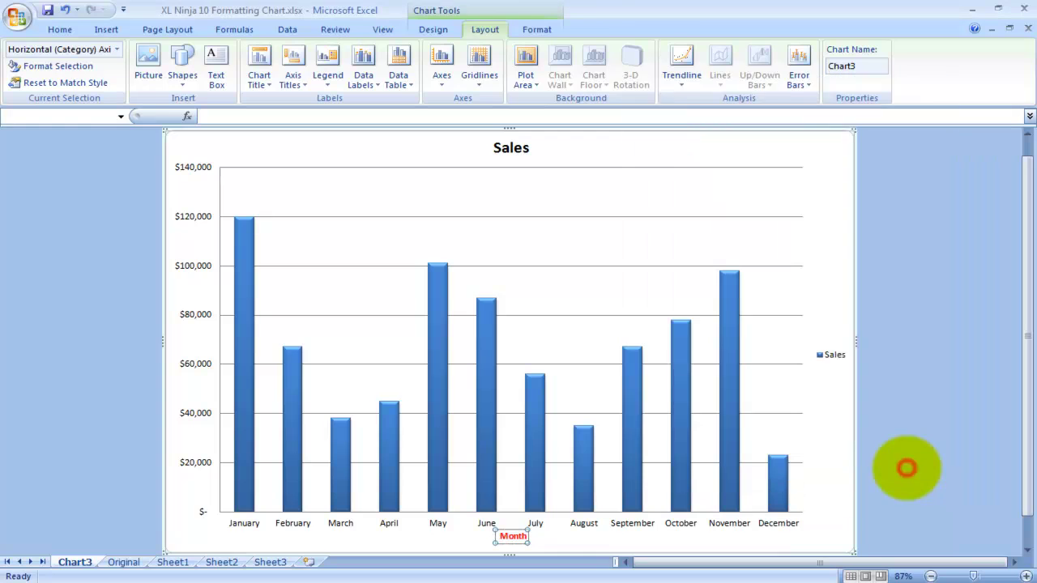
click(932, 467)
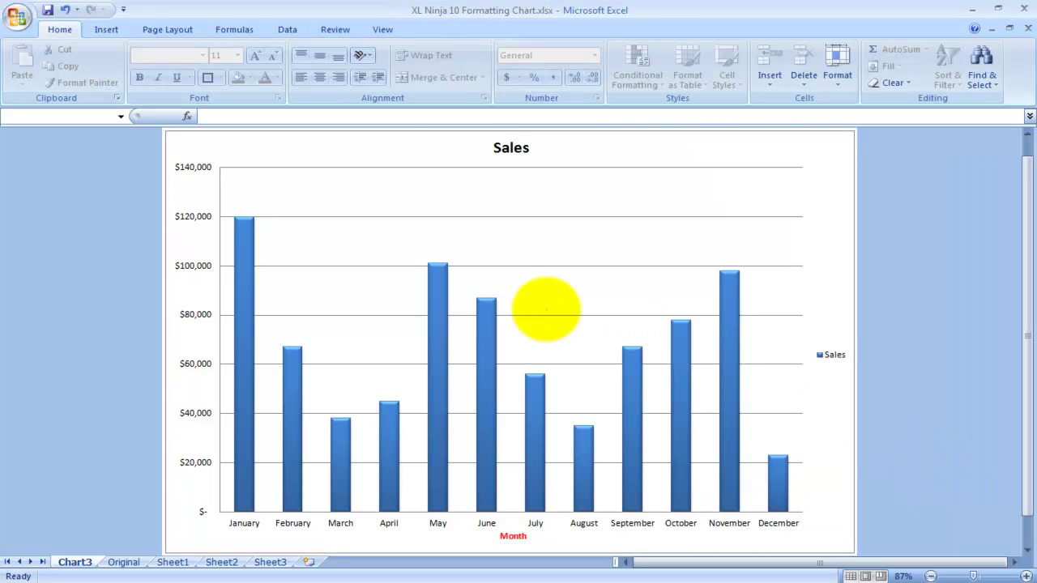
Step: Show the legend at the top of the chart, and delete the legend from under the chart title
click(347, 153)
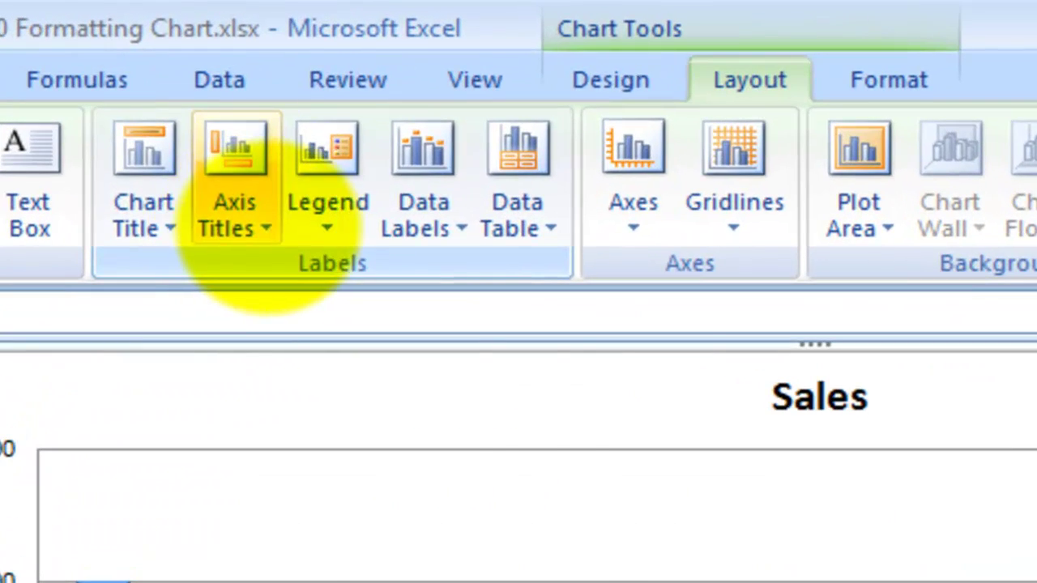
click(316, 81)
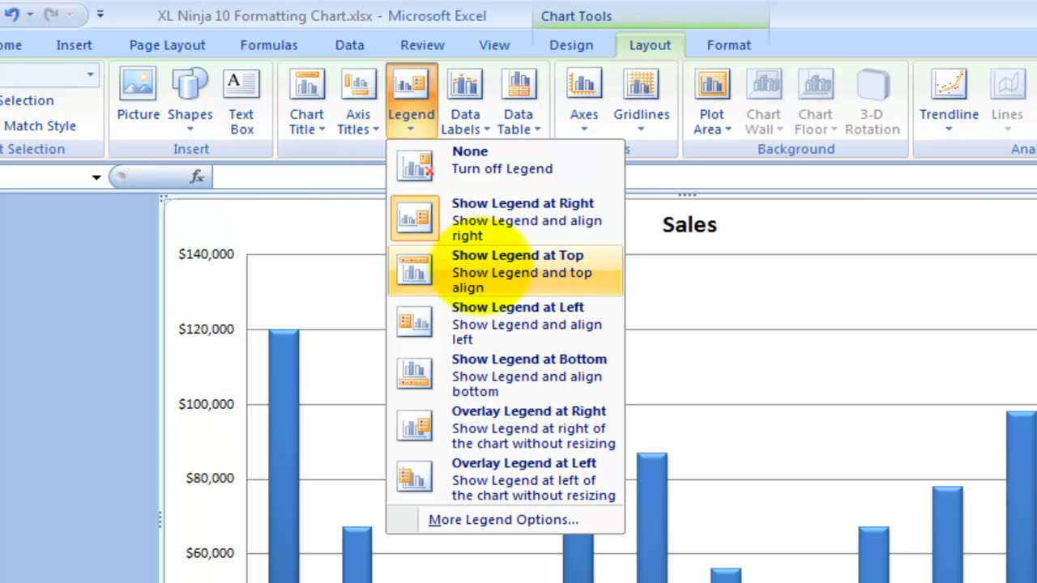
click(467, 269)
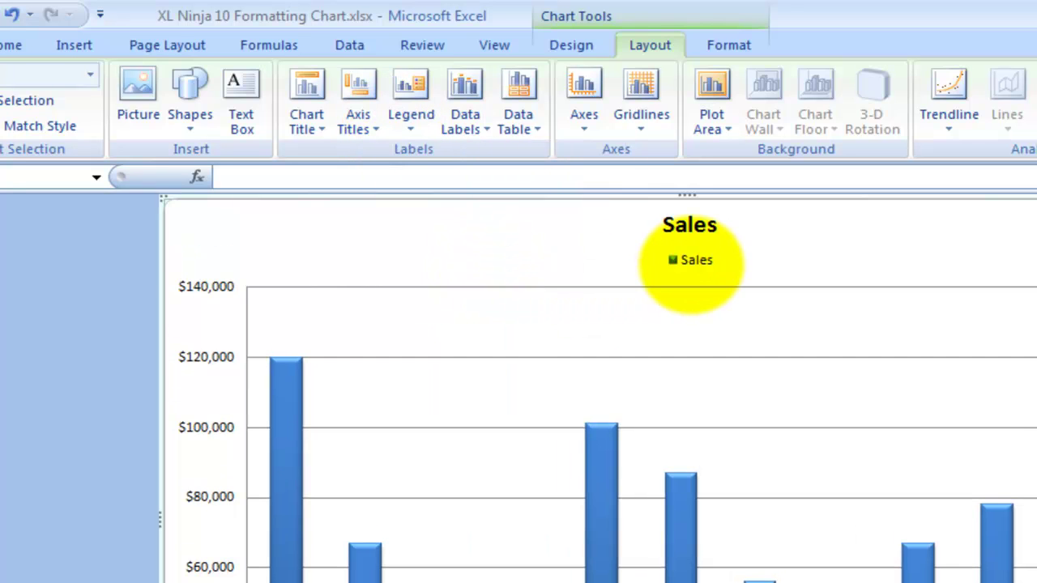
click(688, 261)
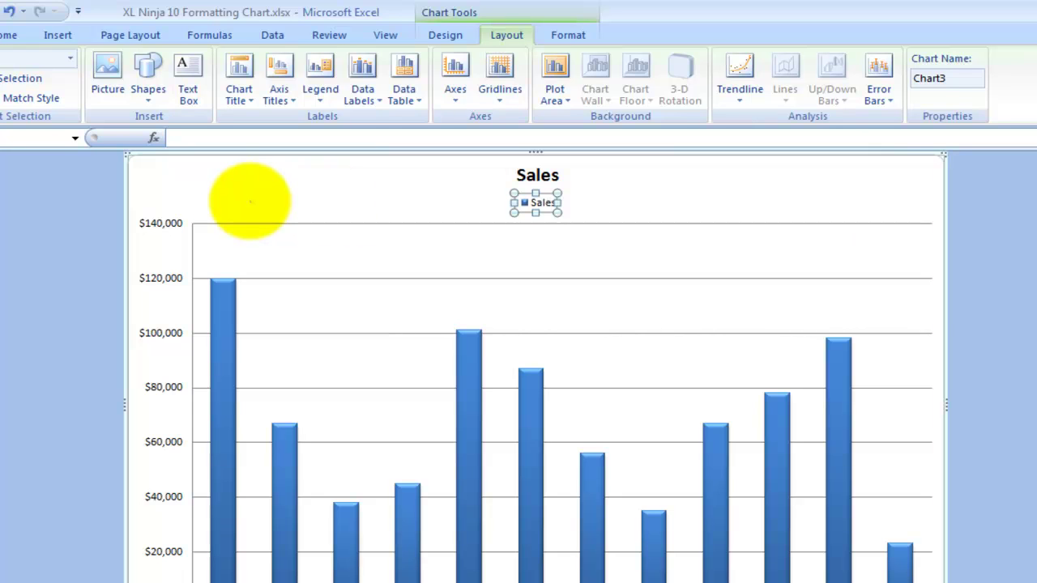
key(Delete)
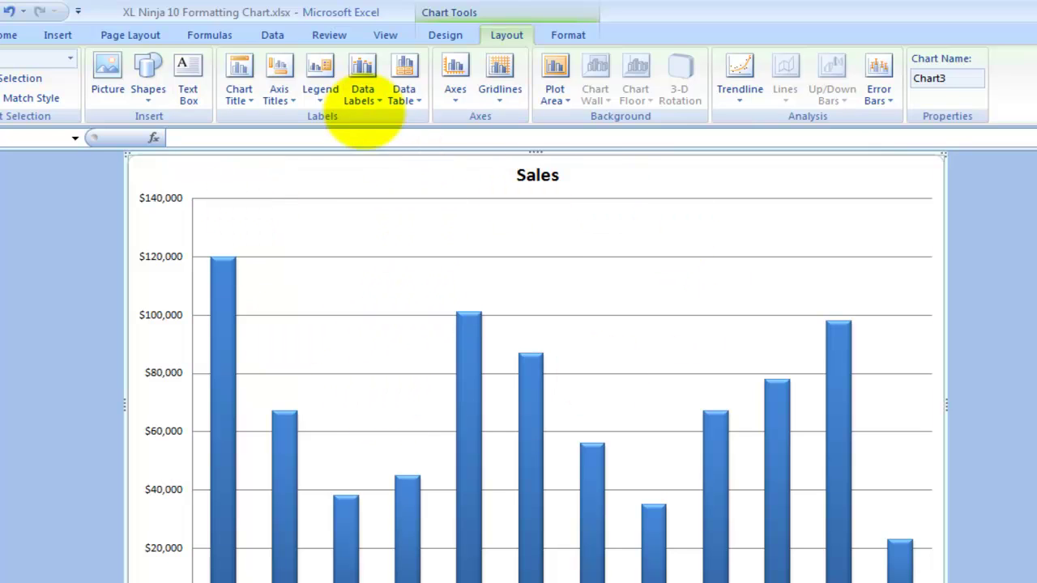
Step: Add Outside End data labels to the columns and include the category name along with the value
click(360, 97)
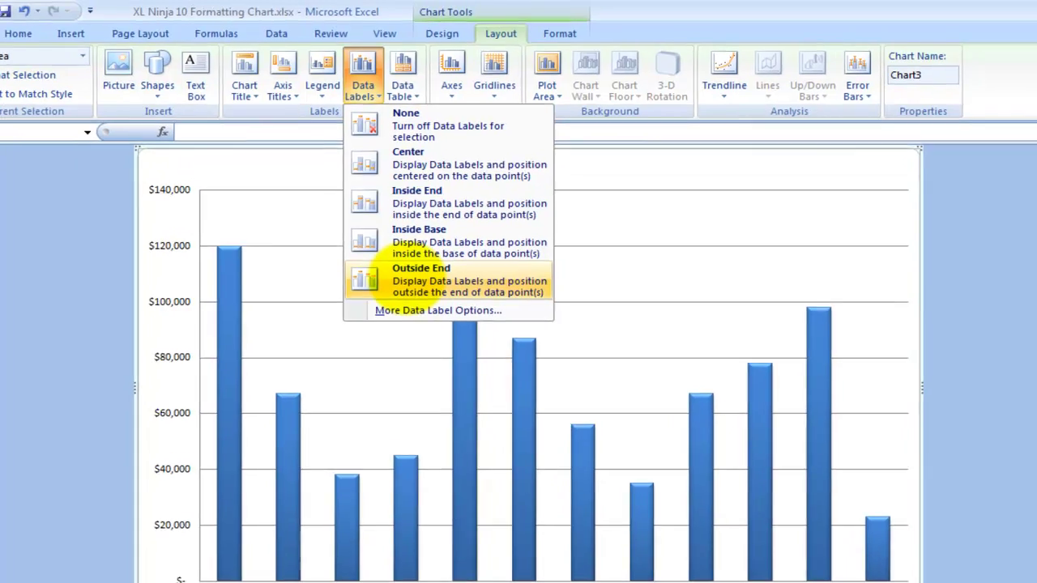
click(363, 291)
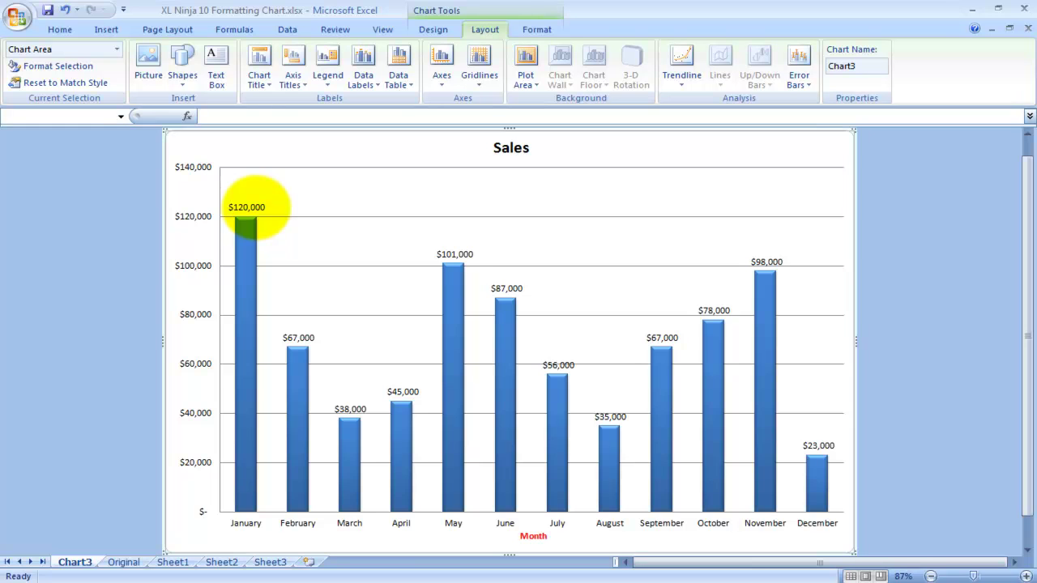
click(254, 207)
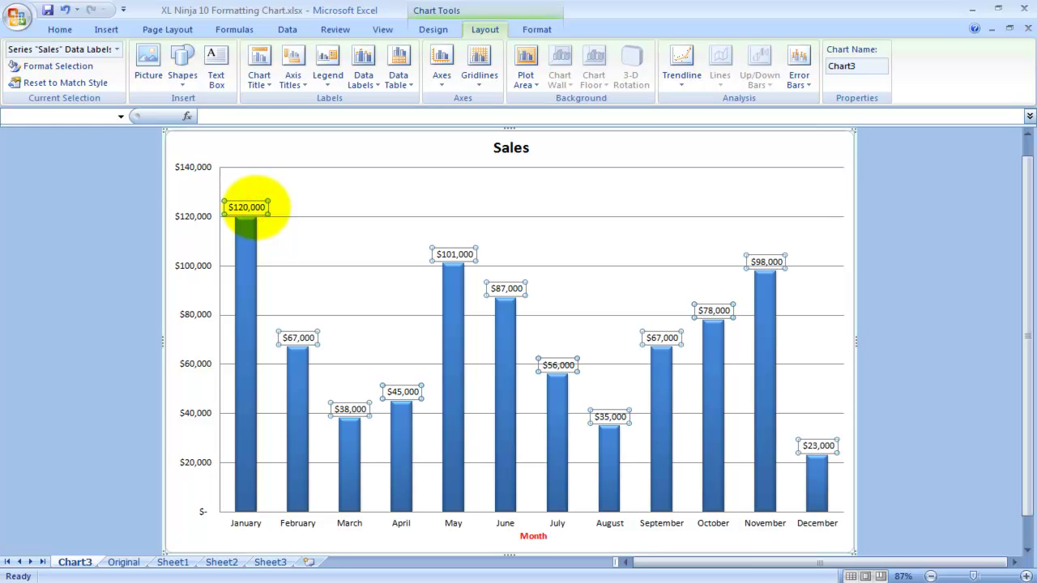
right_click(254, 207)
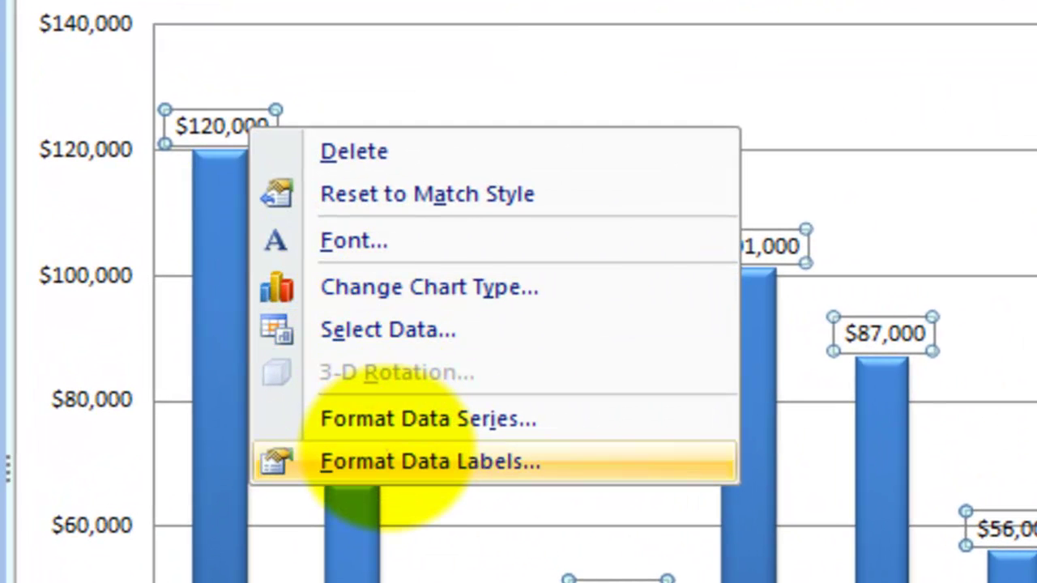
click(387, 459)
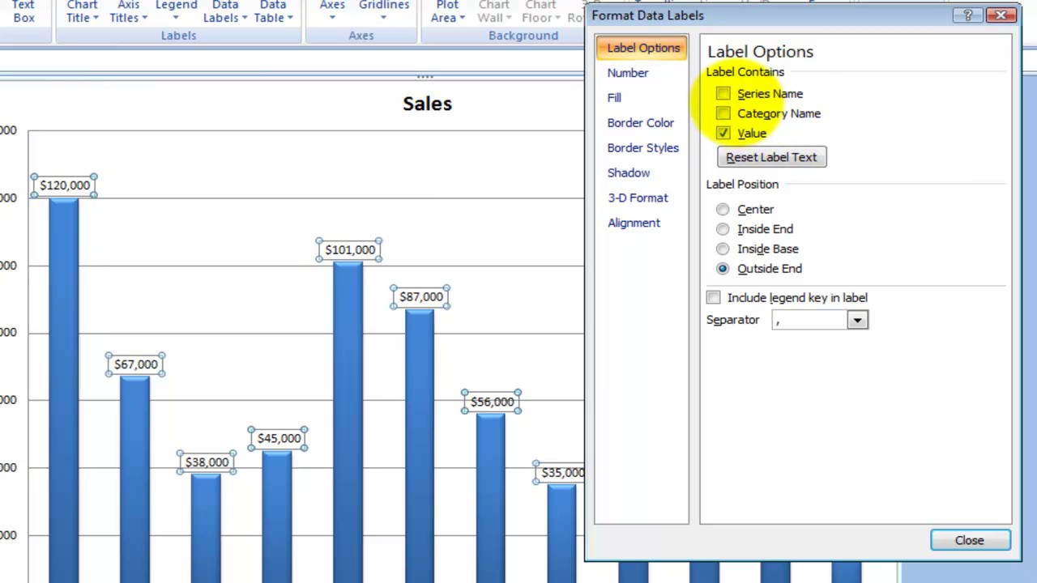
click(723, 94)
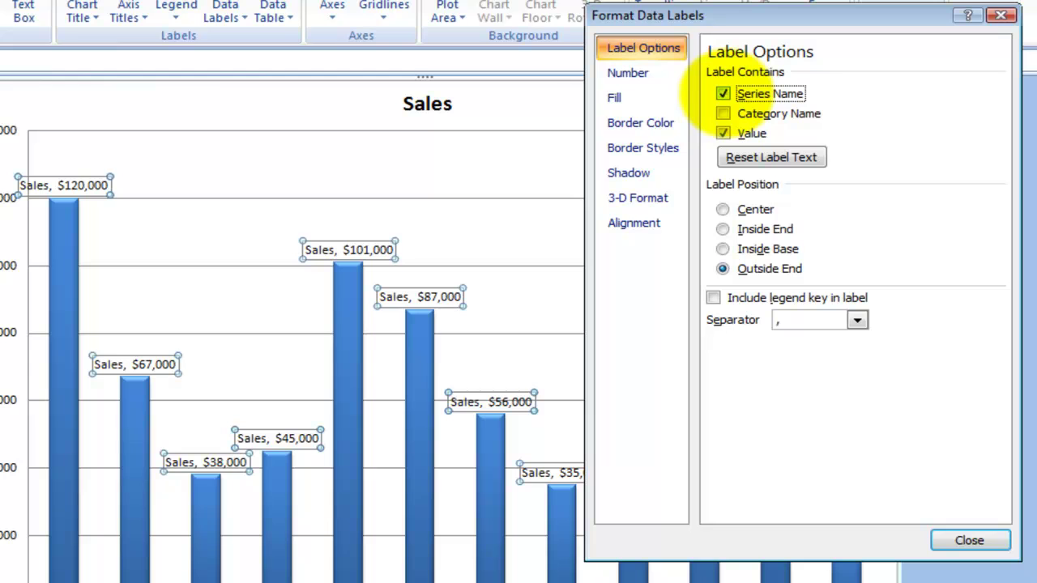
click(723, 94)
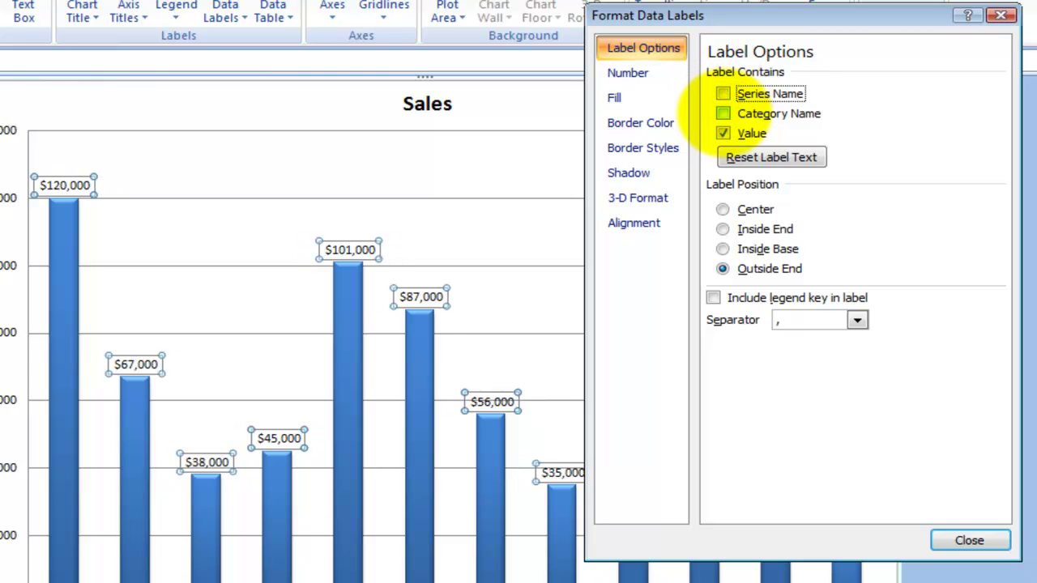
click(722, 113)
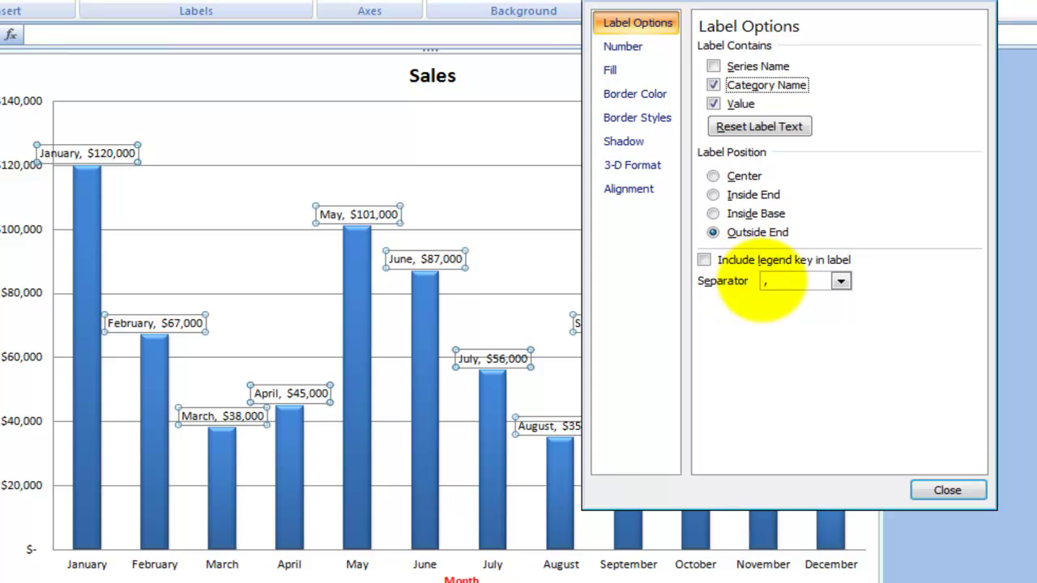
Step: Set the data labels' separator to New Line so month and value are on separate lines
click(841, 281)
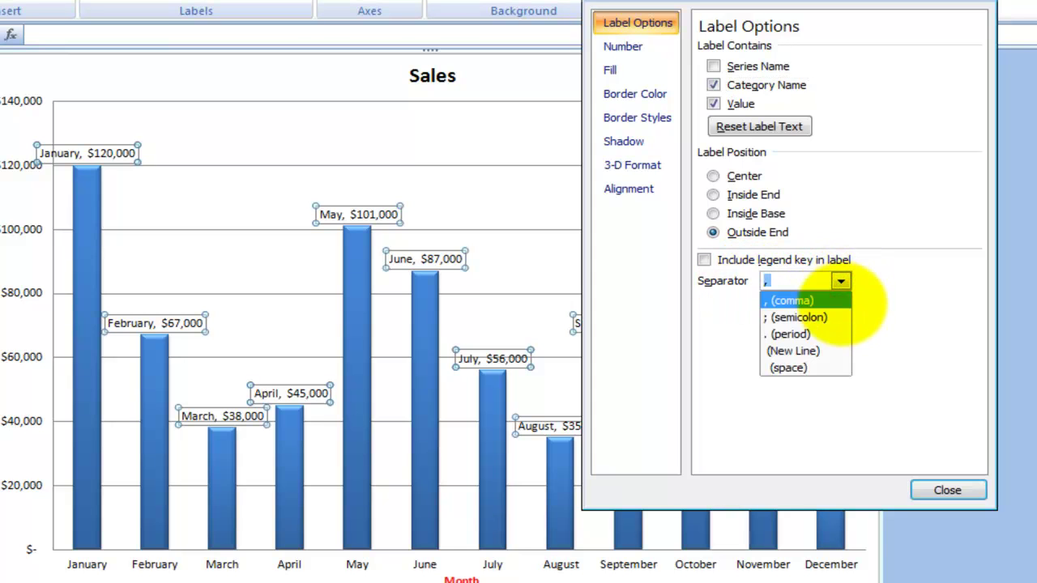
click(820, 351)
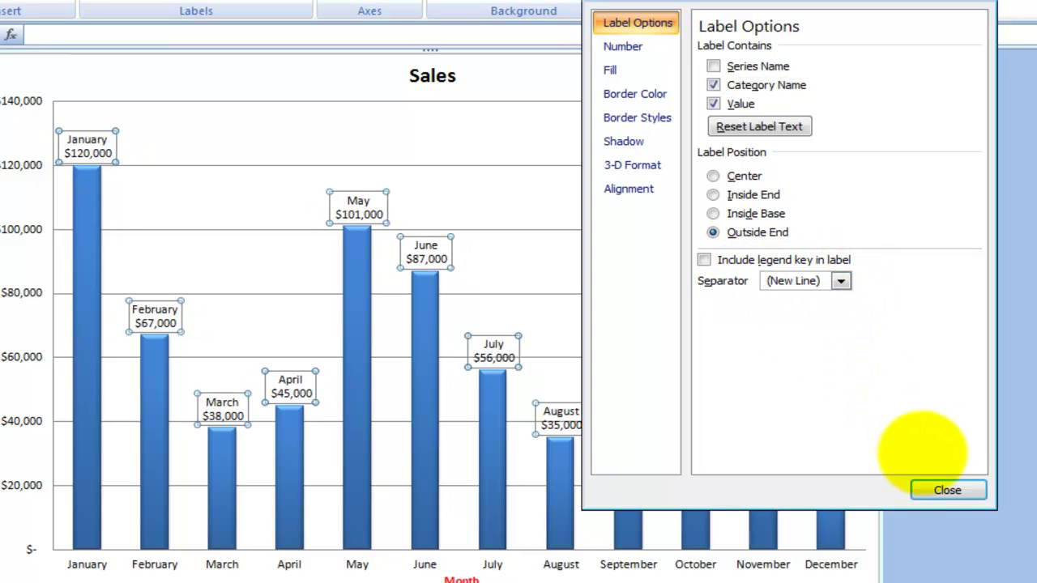
click(947, 490)
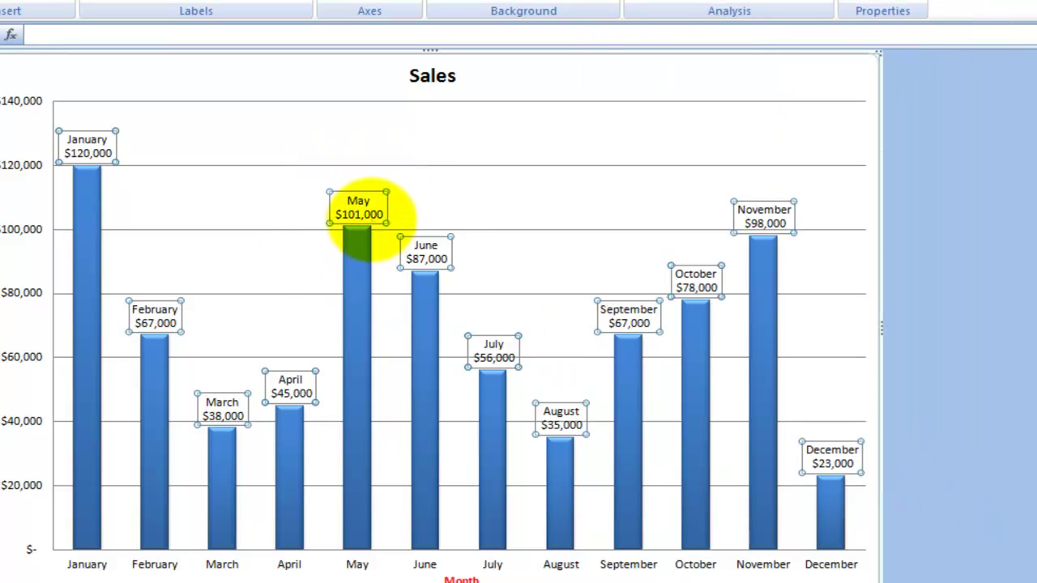
key(Escape)
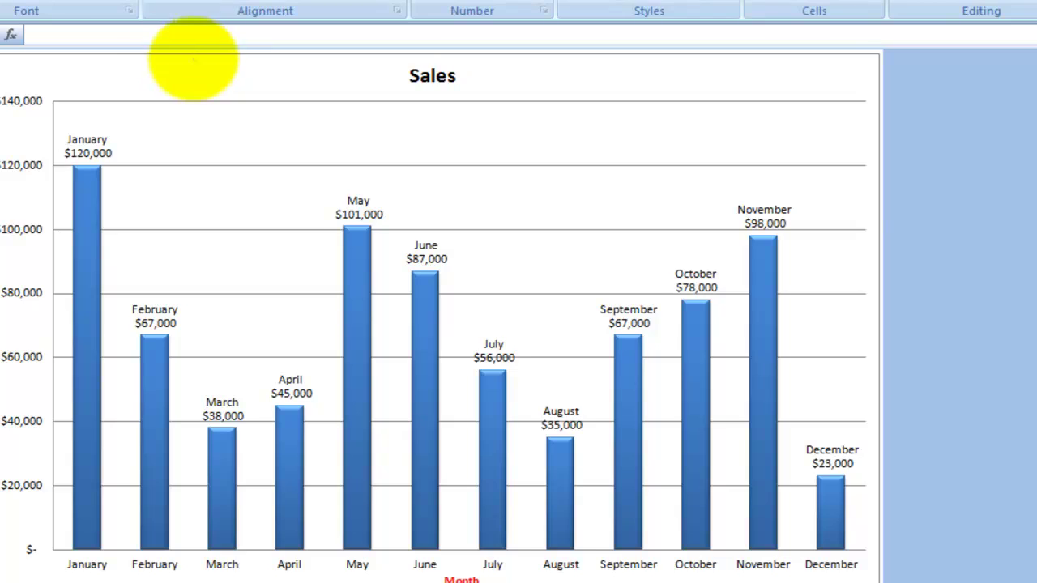
Step: Show a data table with legend keys below the chart
click(215, 92)
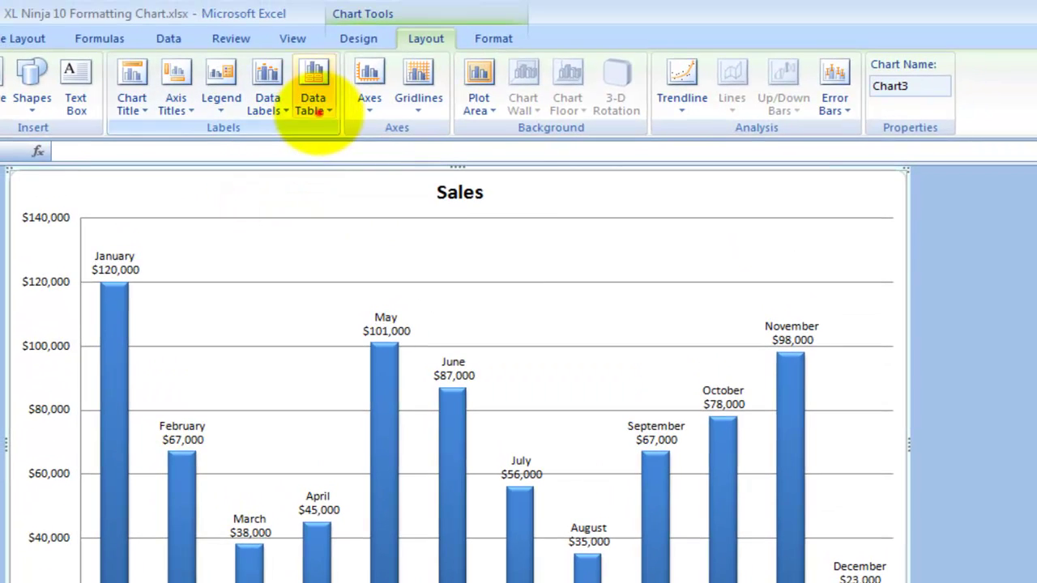
click(312, 92)
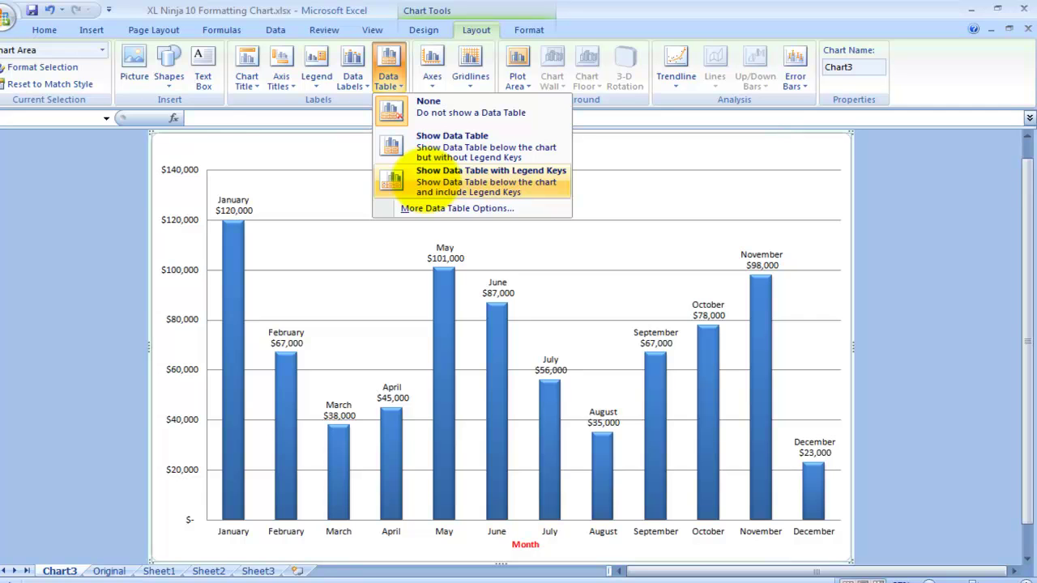
click(424, 178)
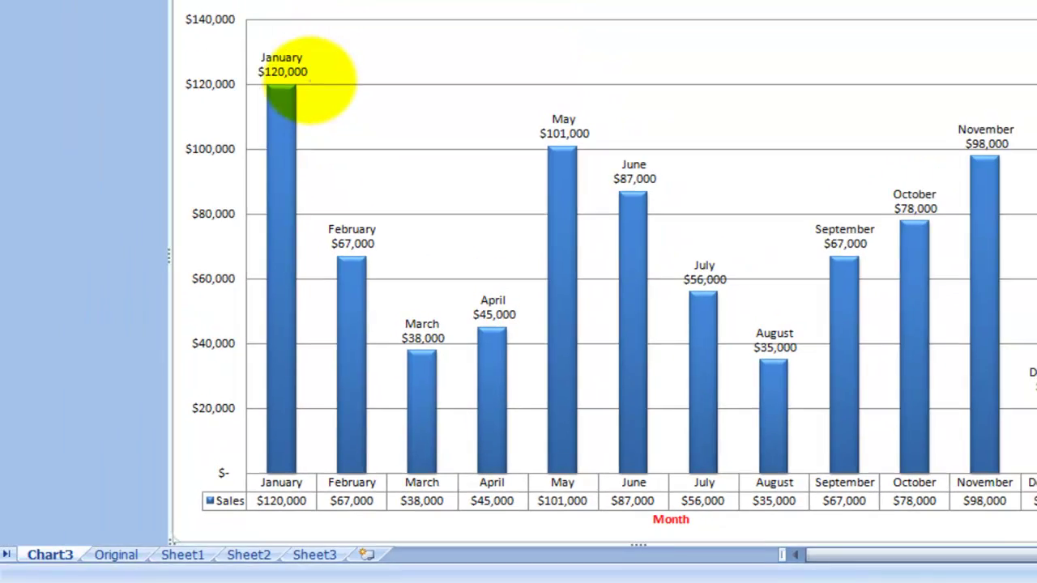
Step: Delete the data labels above the Sales columns
click(301, 94)
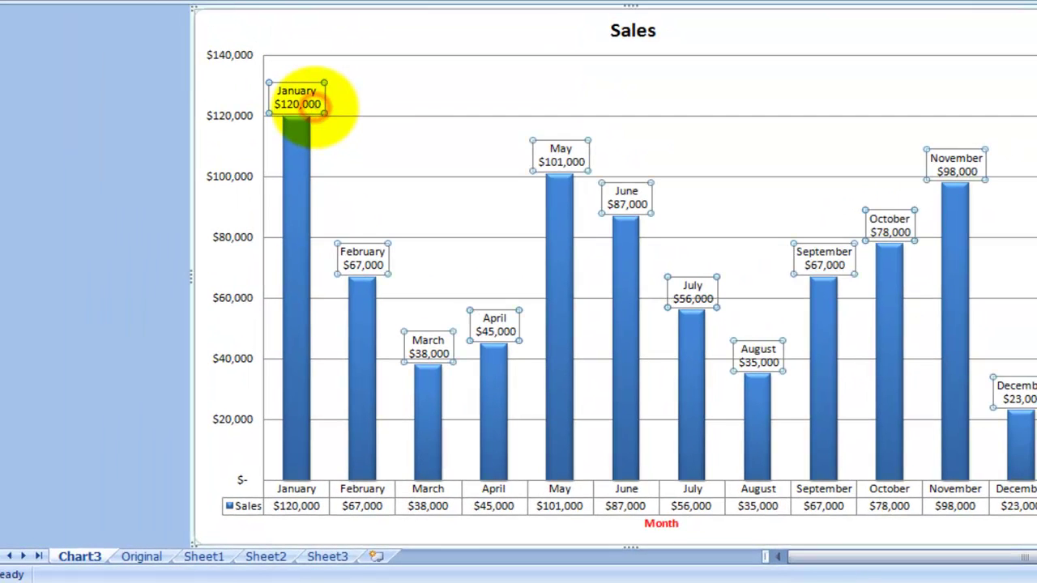
key(Delete)
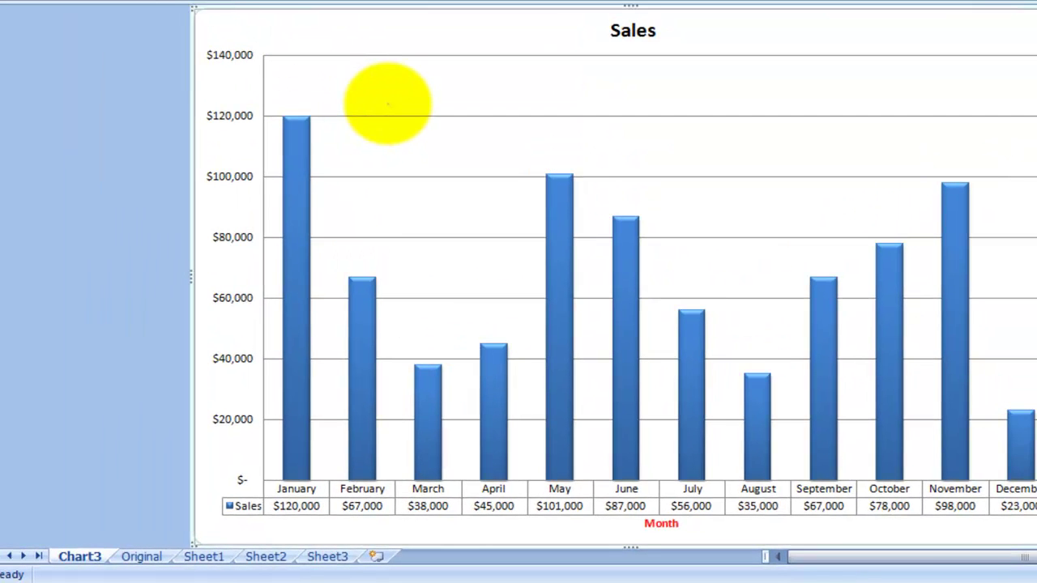
click(345, 37)
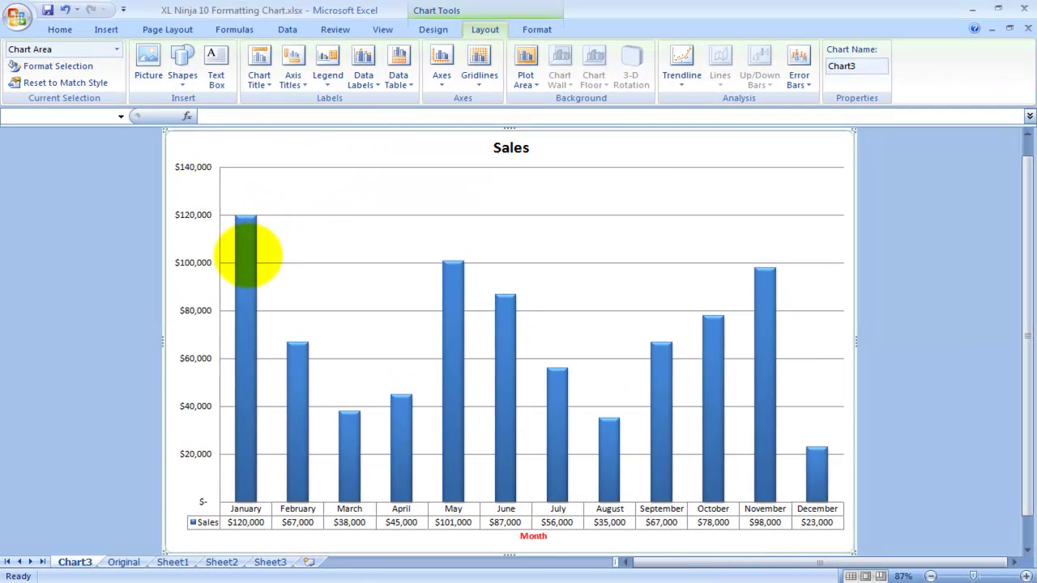
Step: Set the Sales series' gap width to 251% and its series overlap to 35%
click(247, 256)
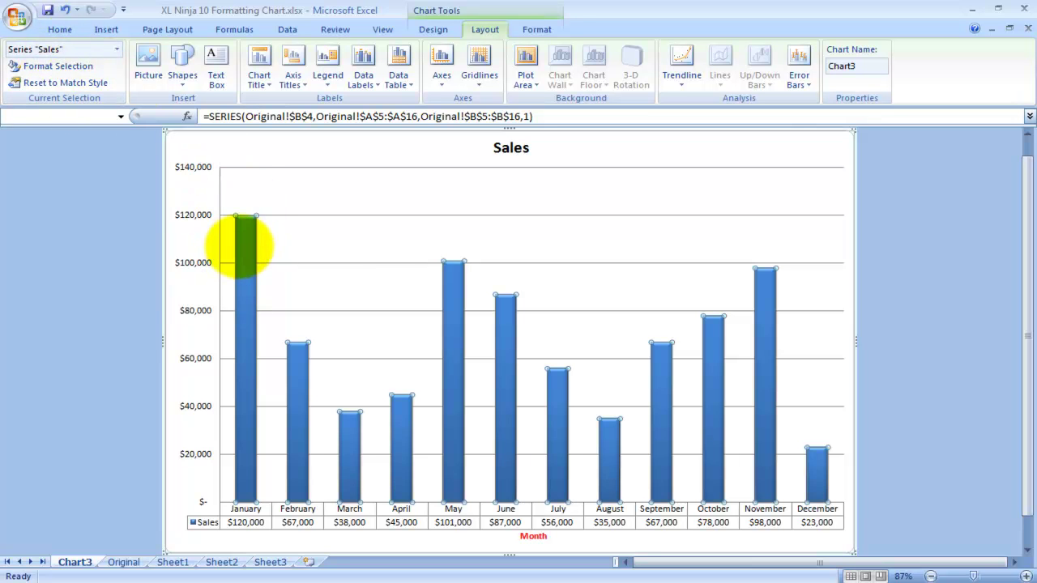
right_click(240, 246)
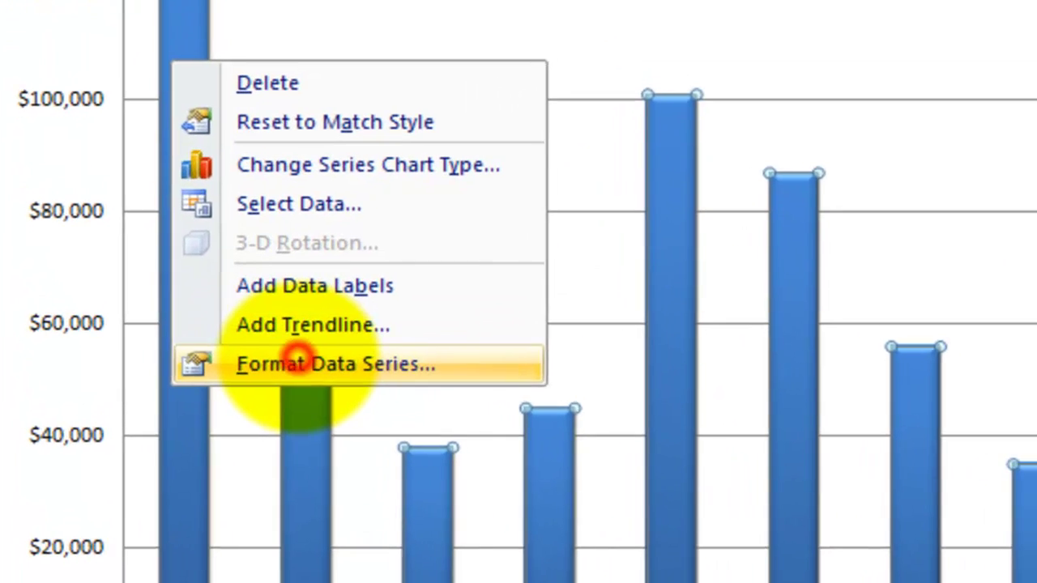
click(298, 364)
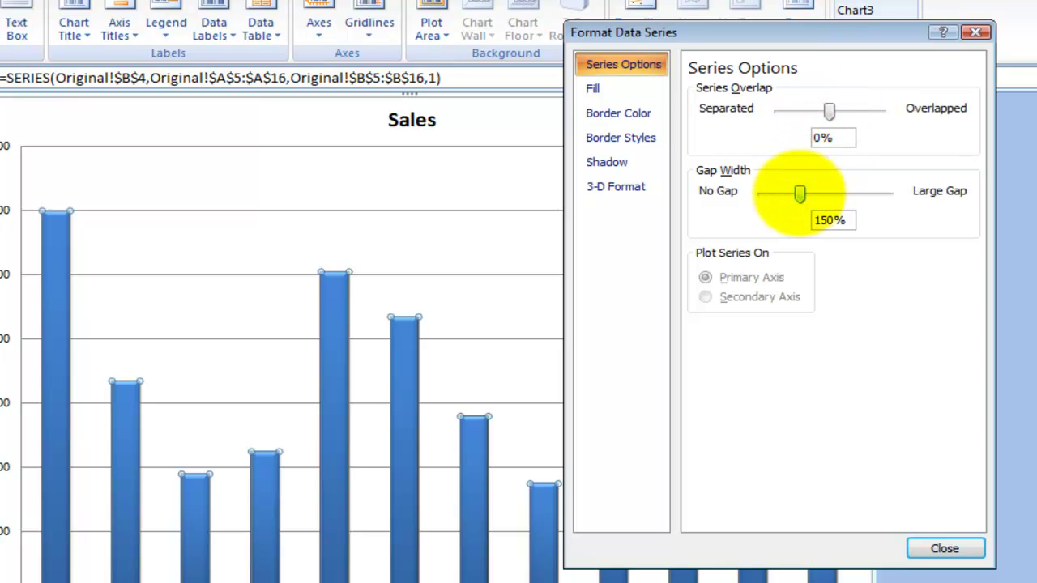
drag(799, 194, 824, 195)
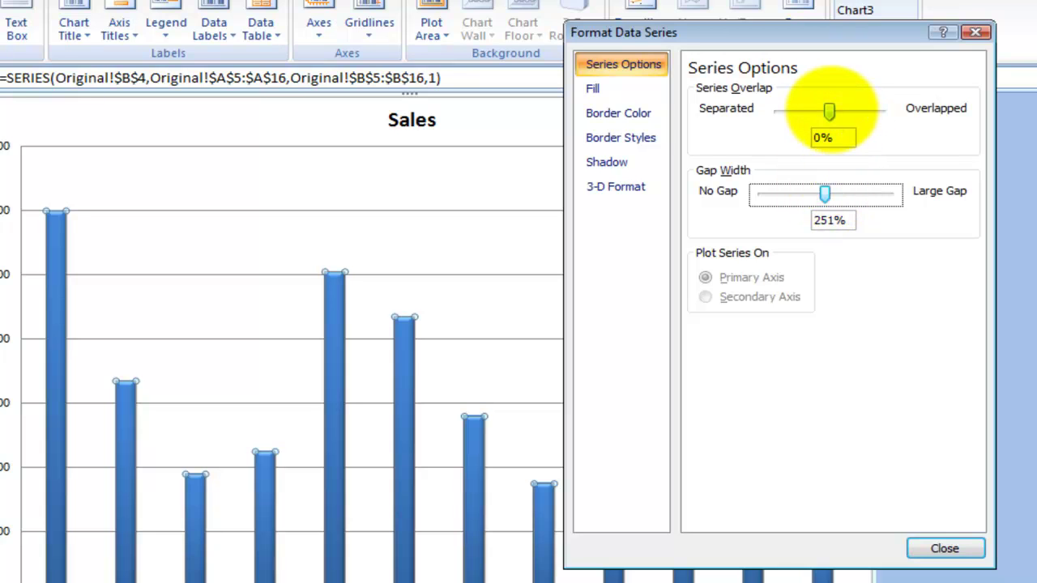
drag(829, 111, 847, 111)
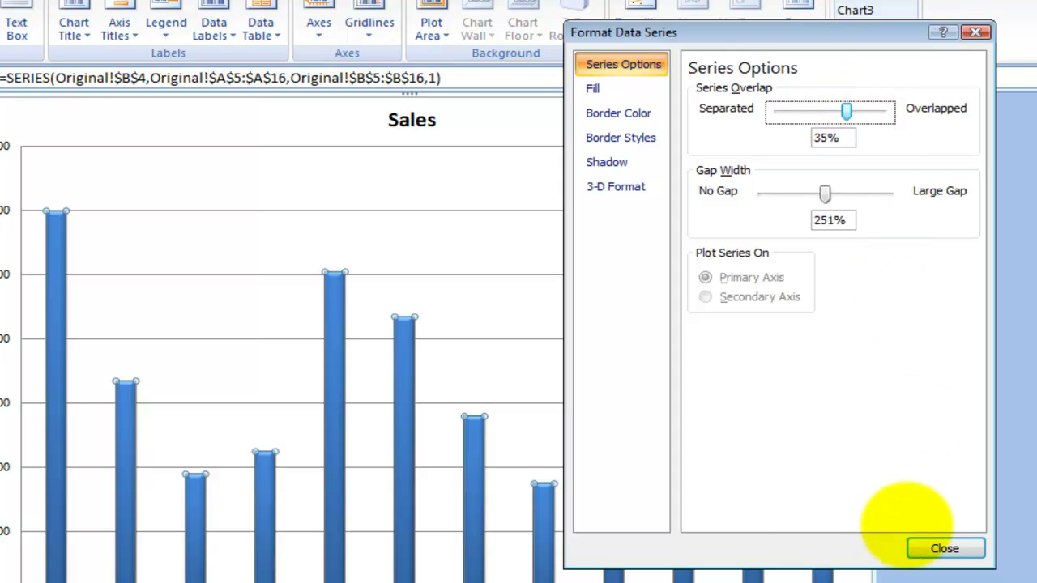
click(941, 549)
click(0, 320)
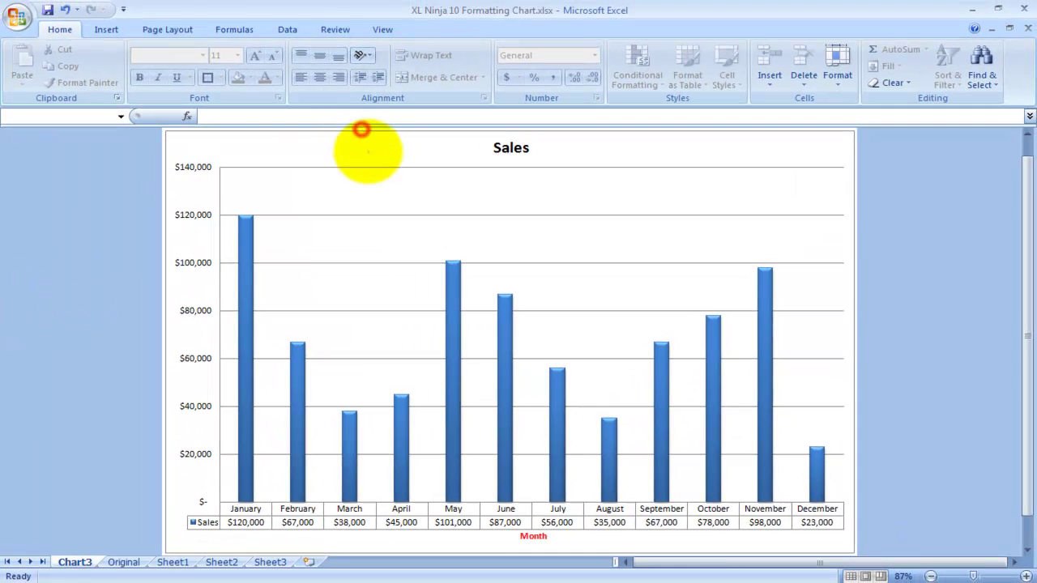
click(361, 129)
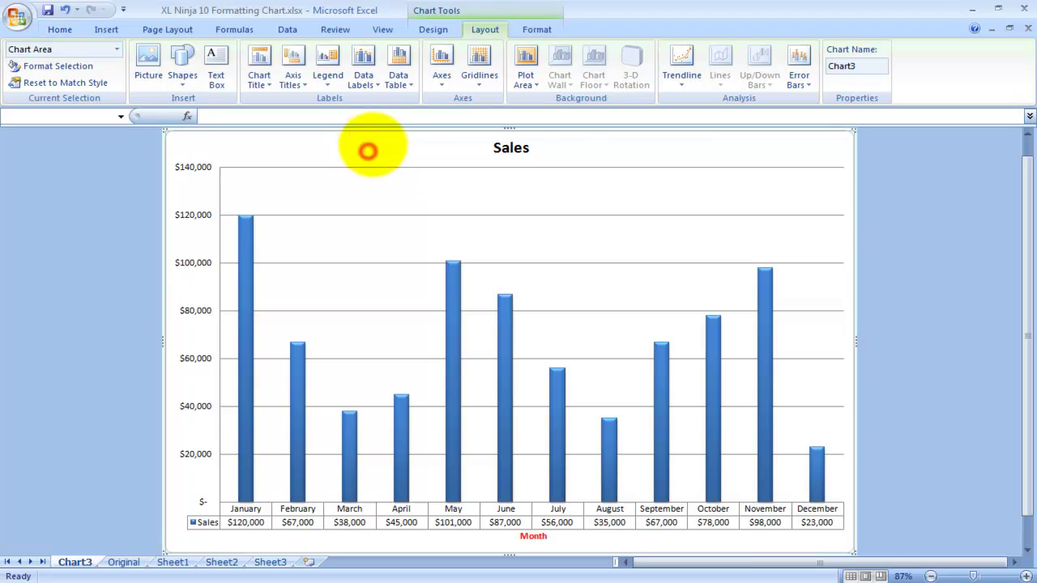
Step: Hide both the primary horizontal axis and the primary vertical axis of the Sales chart
click(442, 81)
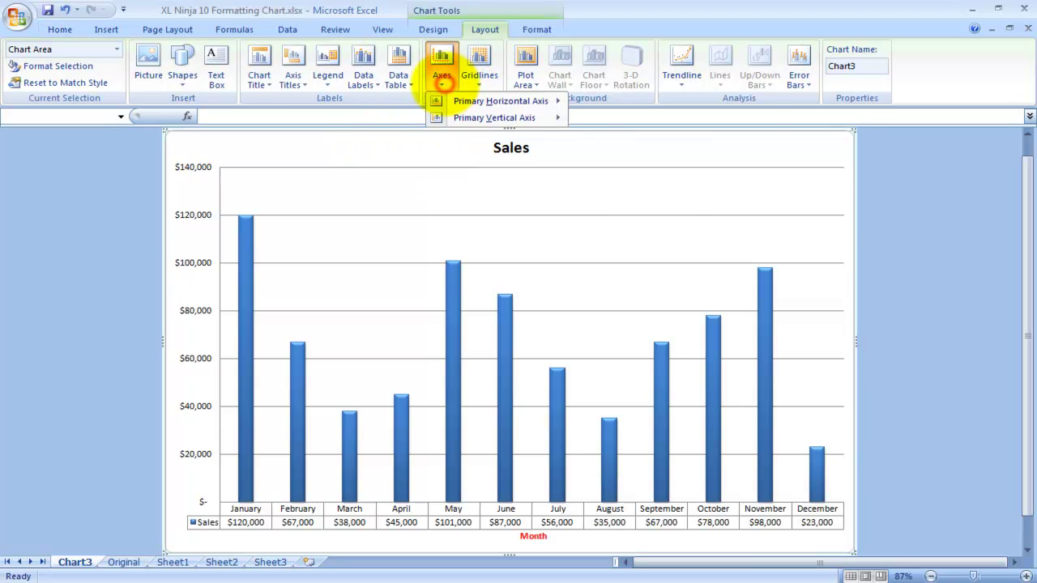
mouse_move(442, 101)
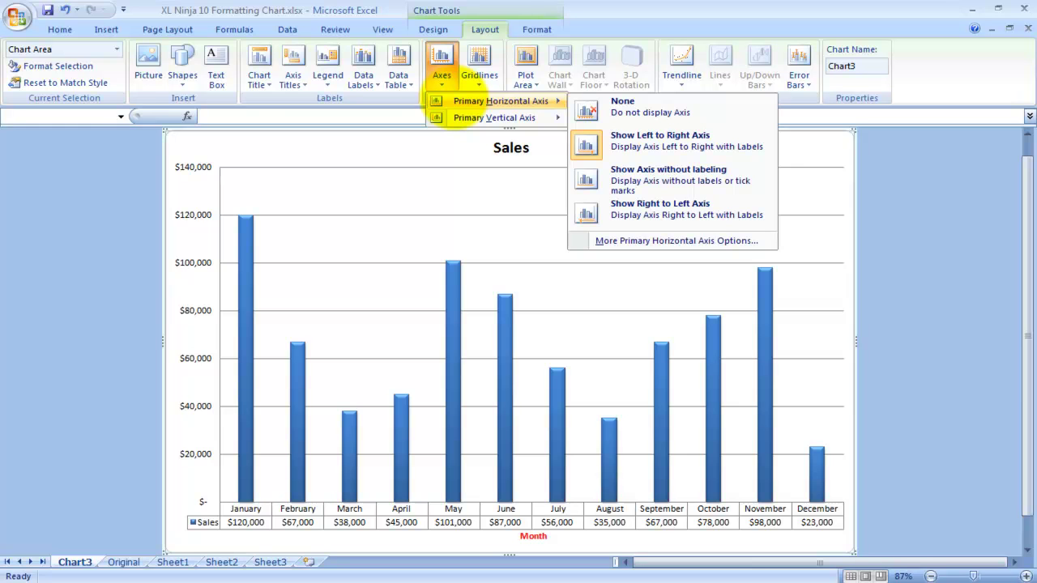
click(609, 108)
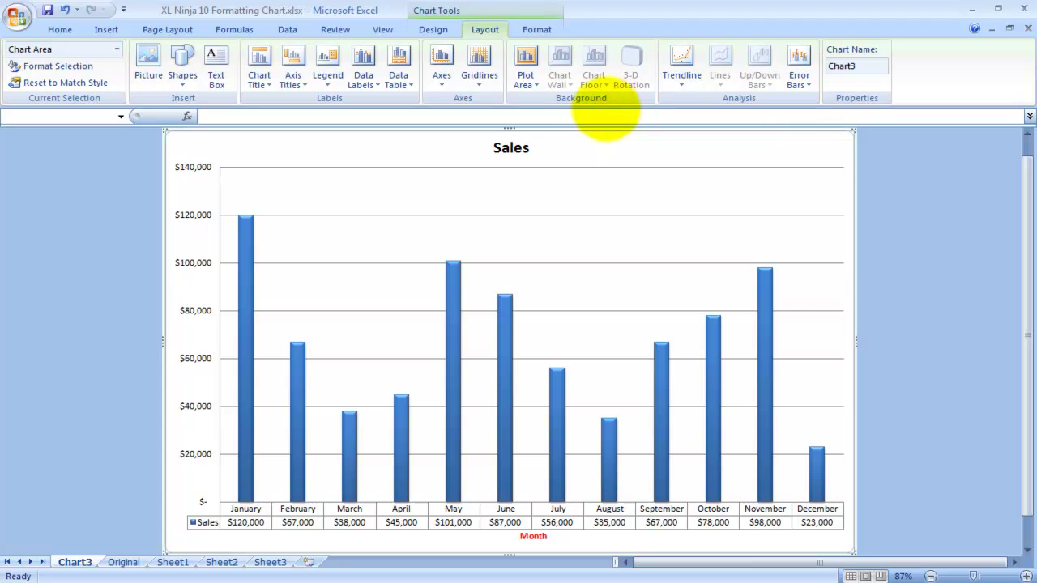
click(441, 79)
mouse_move(462, 118)
click(613, 121)
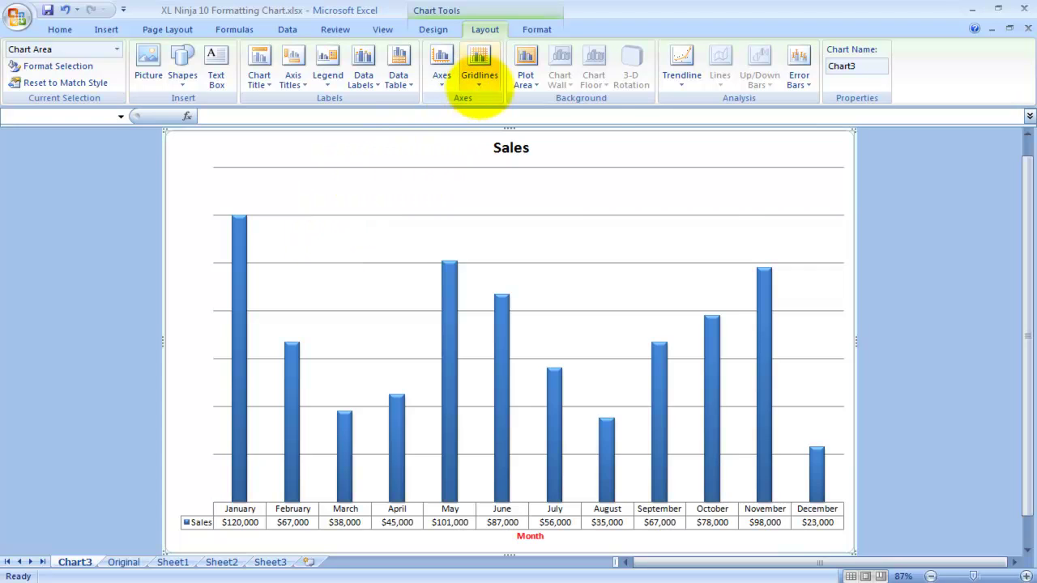
Step: Remove the primary horizontal gridlines from the Sales chart
click(481, 71)
mouse_move(556, 102)
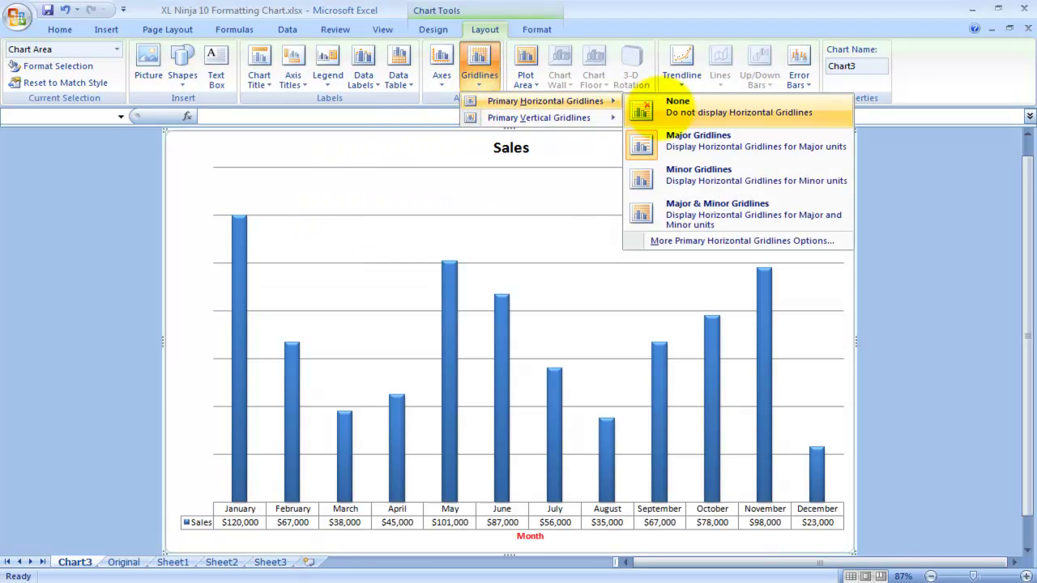
click(659, 106)
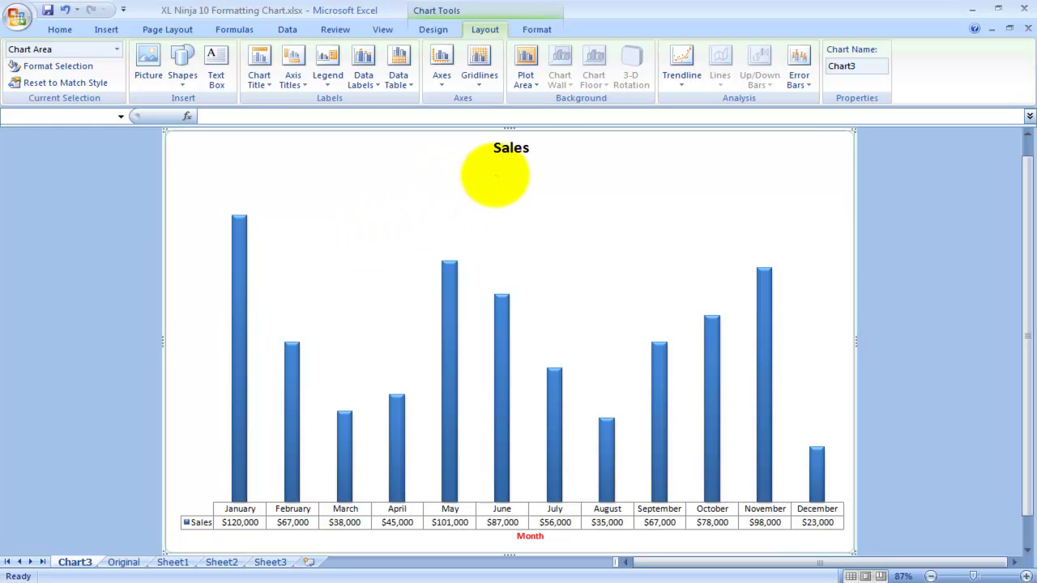
Step: Show the plot area and give it a solid fill in the default blue at 0% transparency
click(531, 84)
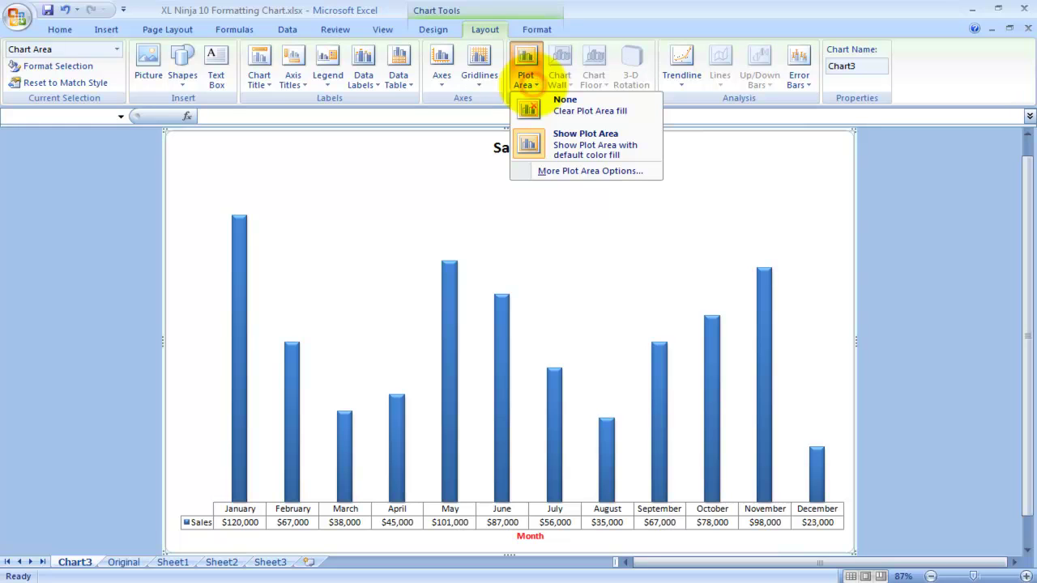
click(548, 144)
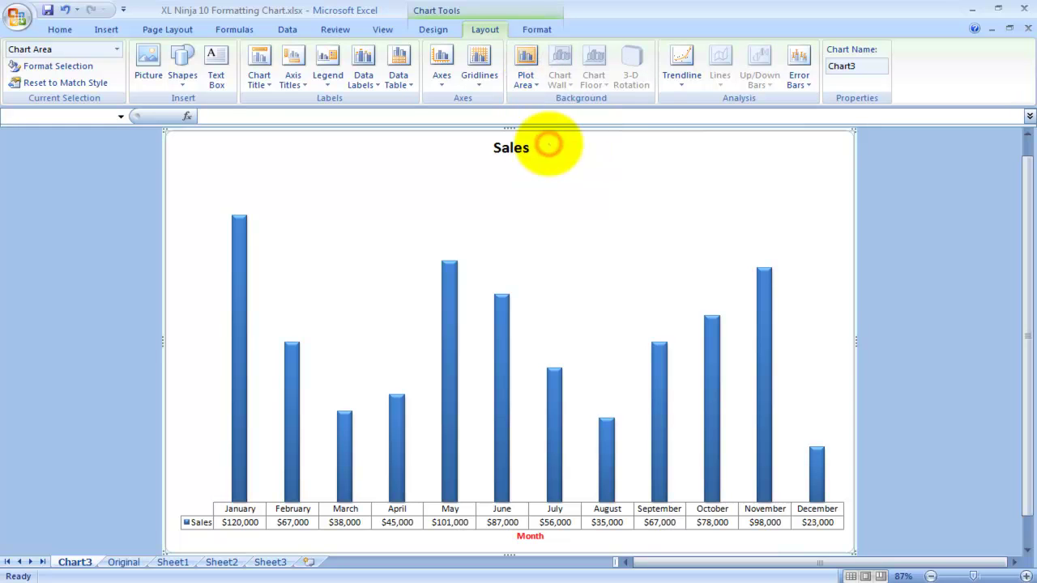
click(384, 209)
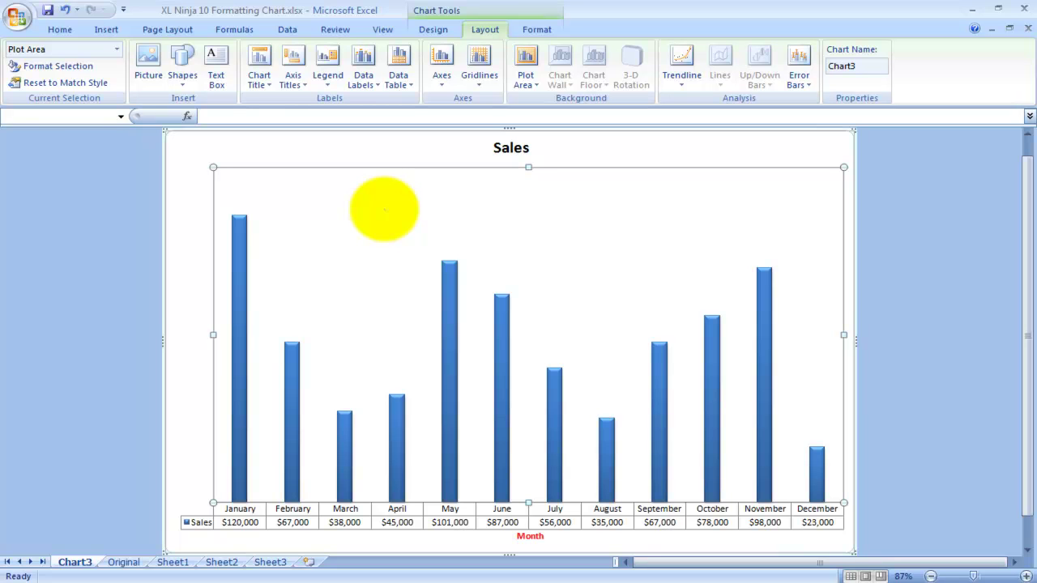
right_click(384, 209)
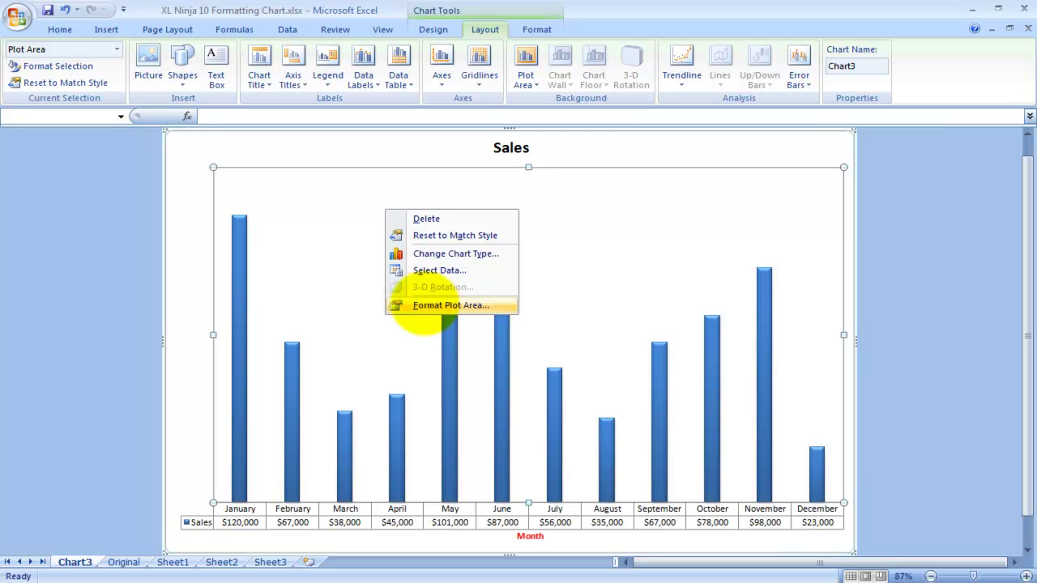
click(424, 305)
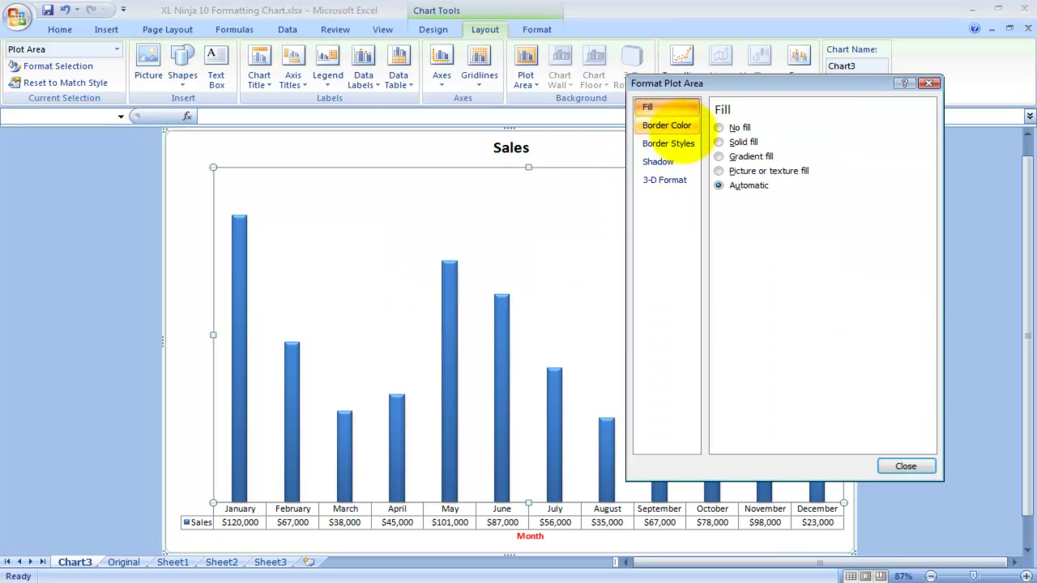
click(717, 142)
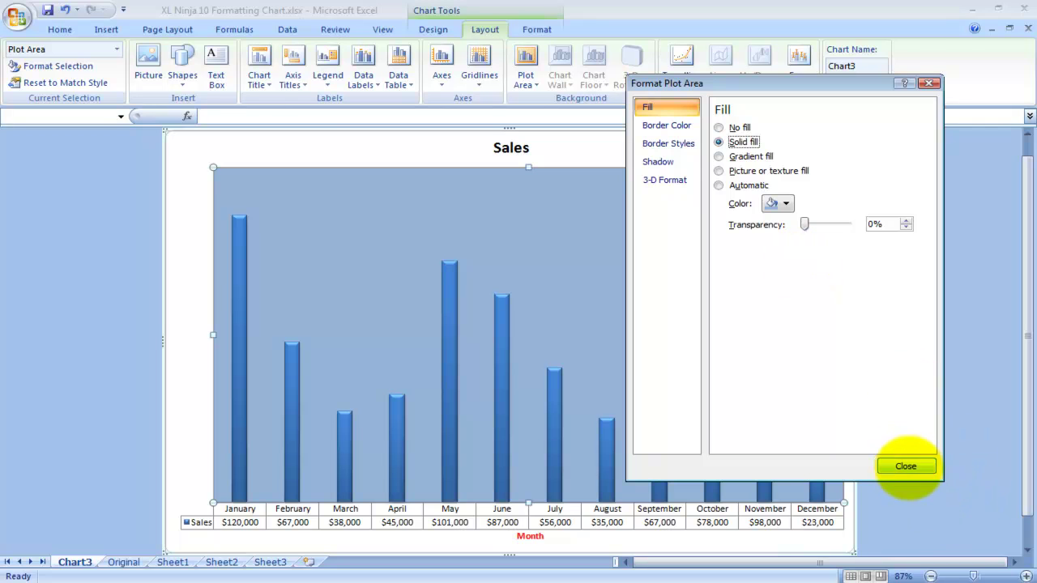
click(905, 466)
Step: Give the whole chart area a solid fill in the default blue at 0% transparency
right_click(221, 151)
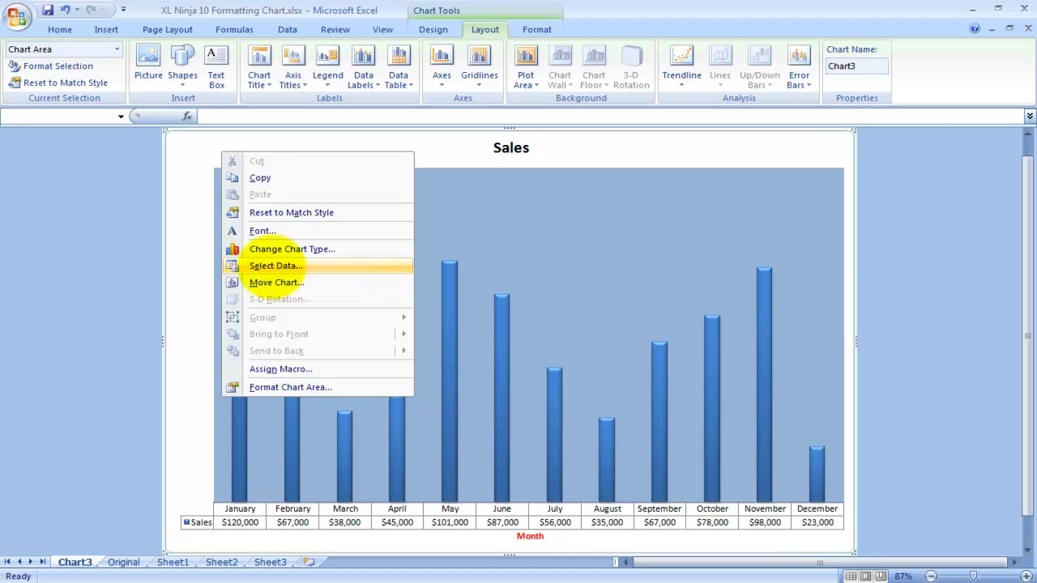
click(286, 386)
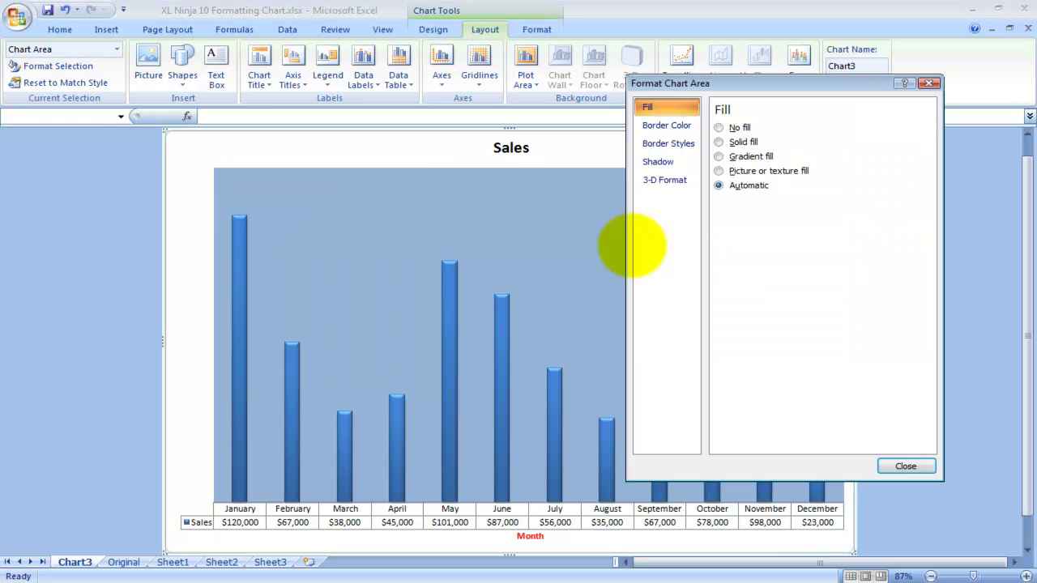
click(717, 142)
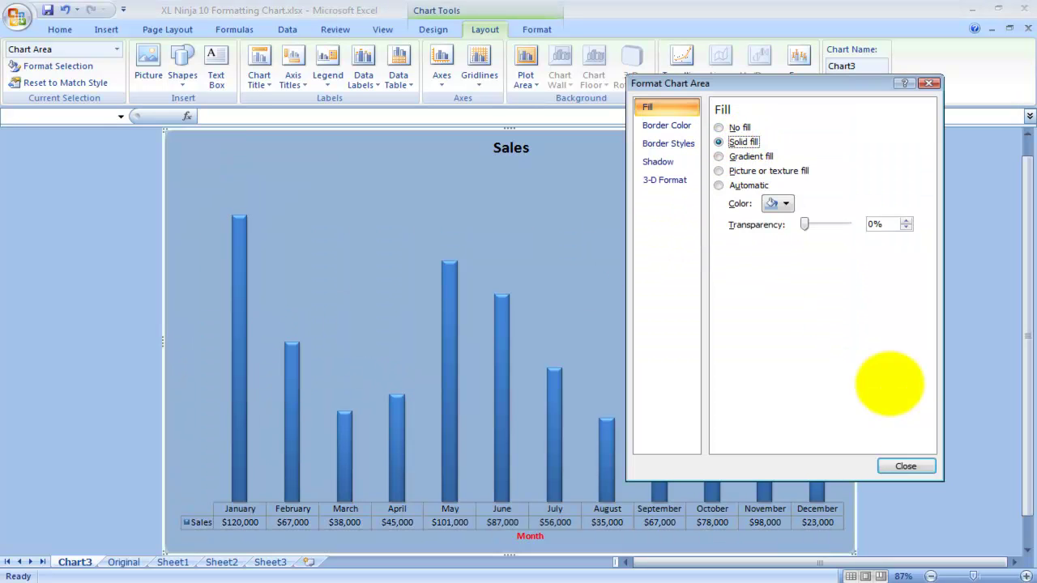
click(905, 466)
click(78, 234)
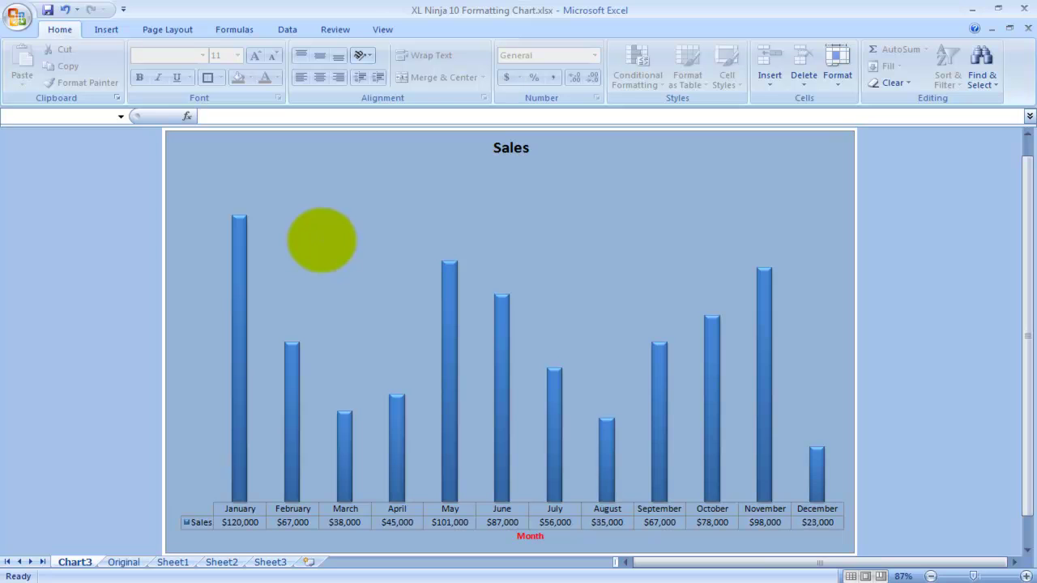
Step: Change the shape fill of all Sales columns to the standard orange colour
click(290, 183)
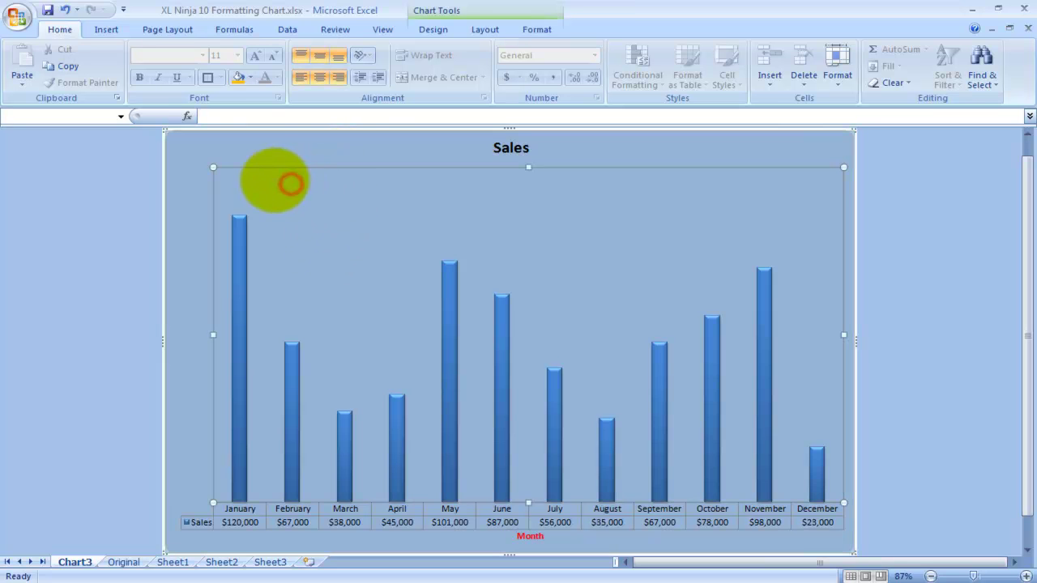
click(257, 162)
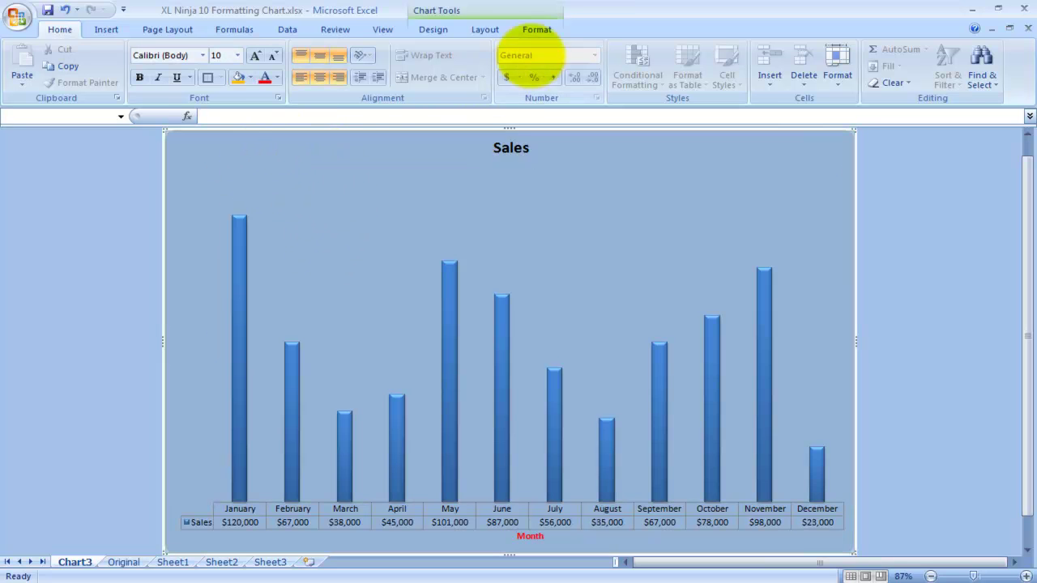
click(537, 30)
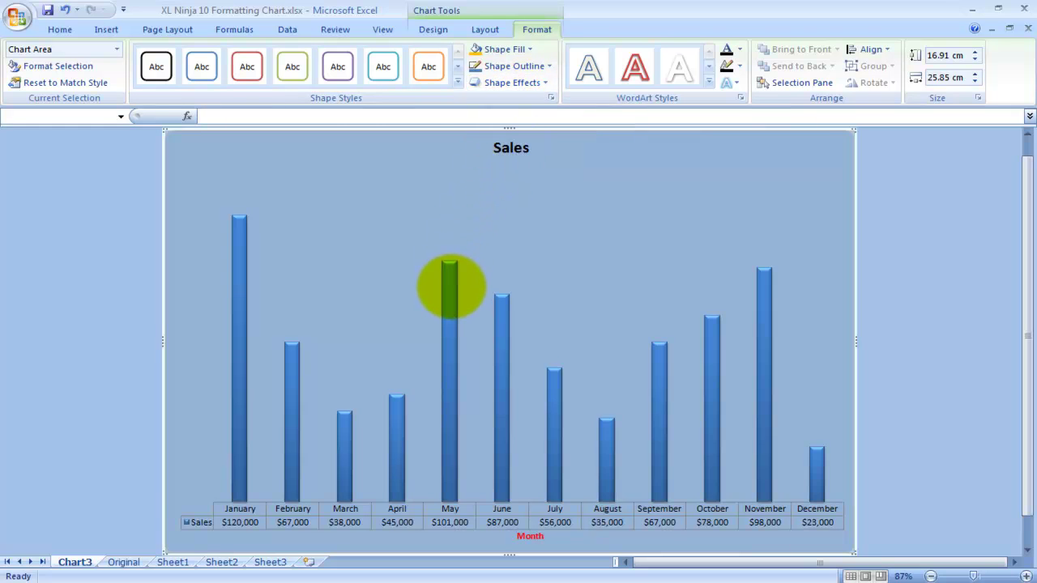
click(451, 287)
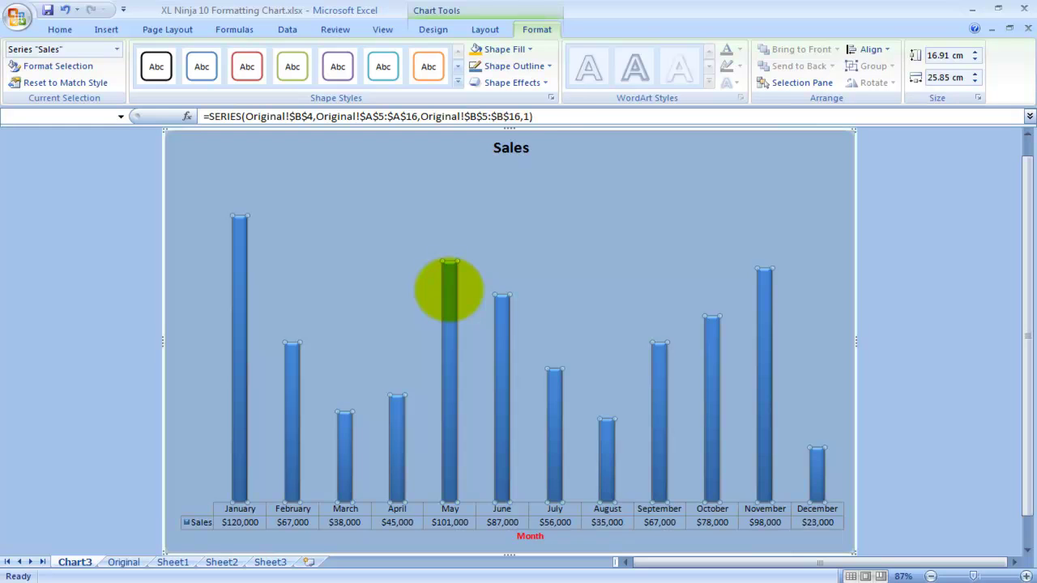
click(509, 49)
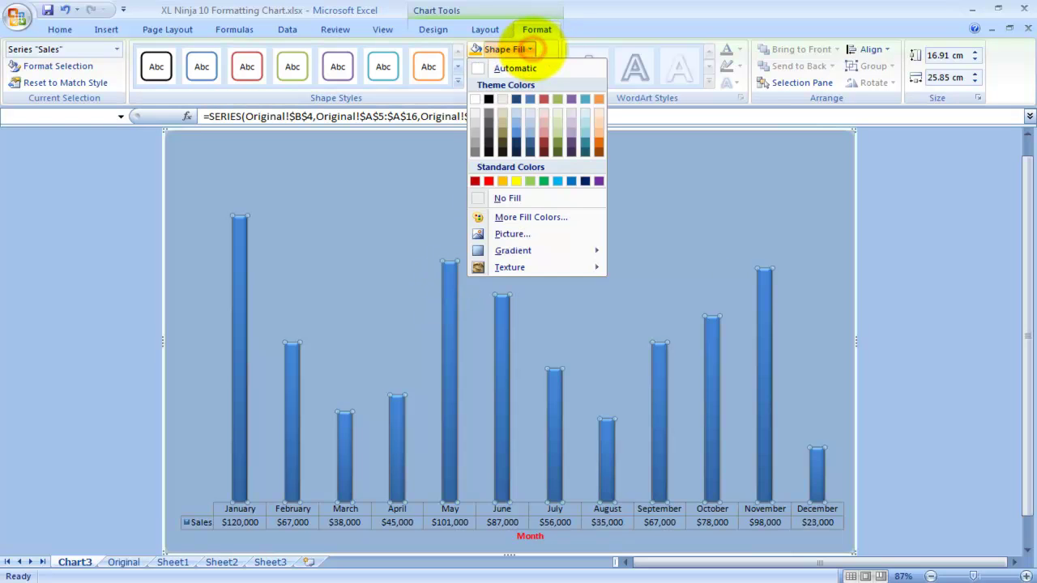
click(502, 180)
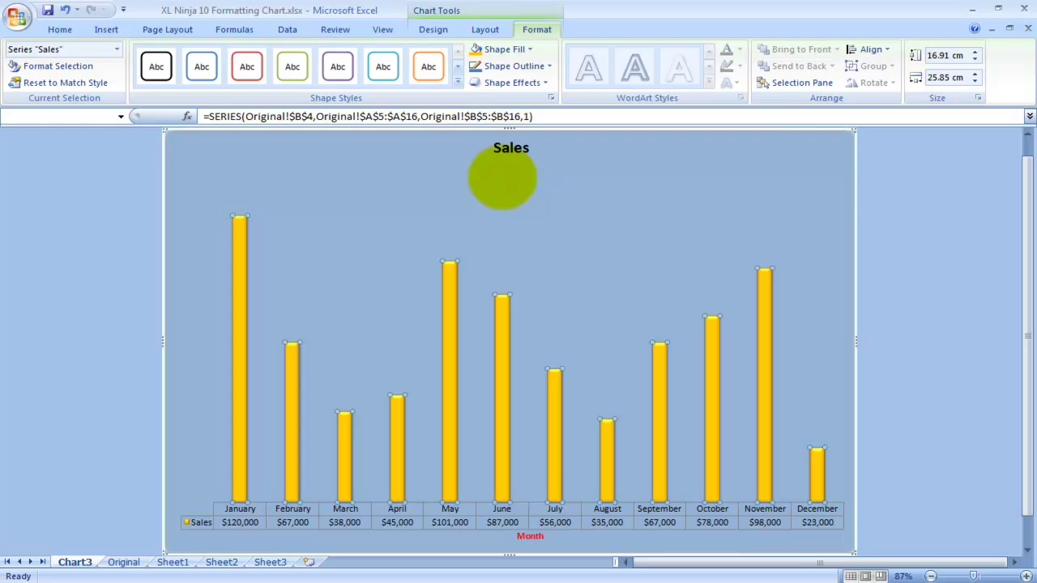
click(424, 188)
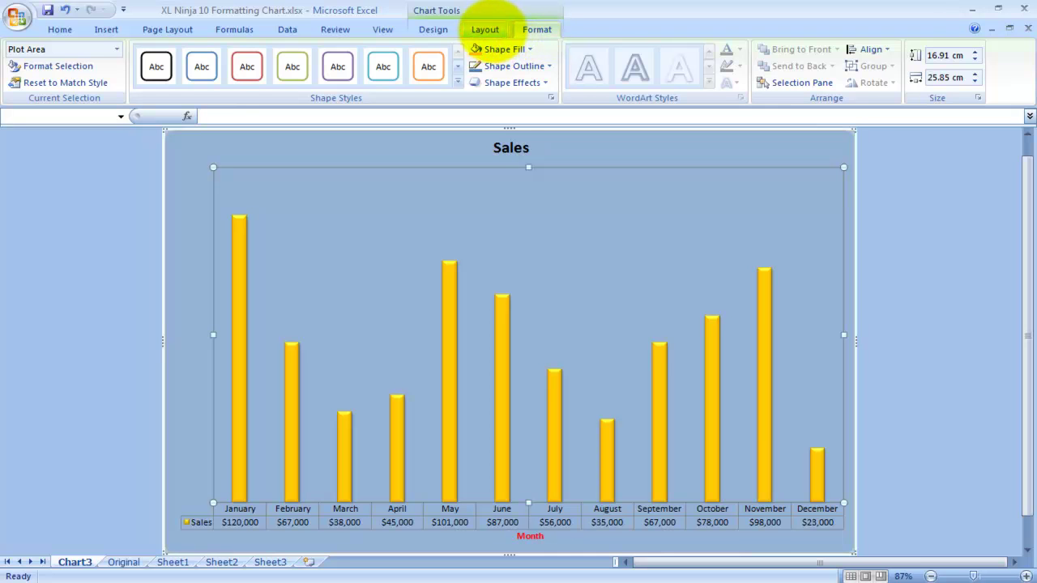
click(490, 30)
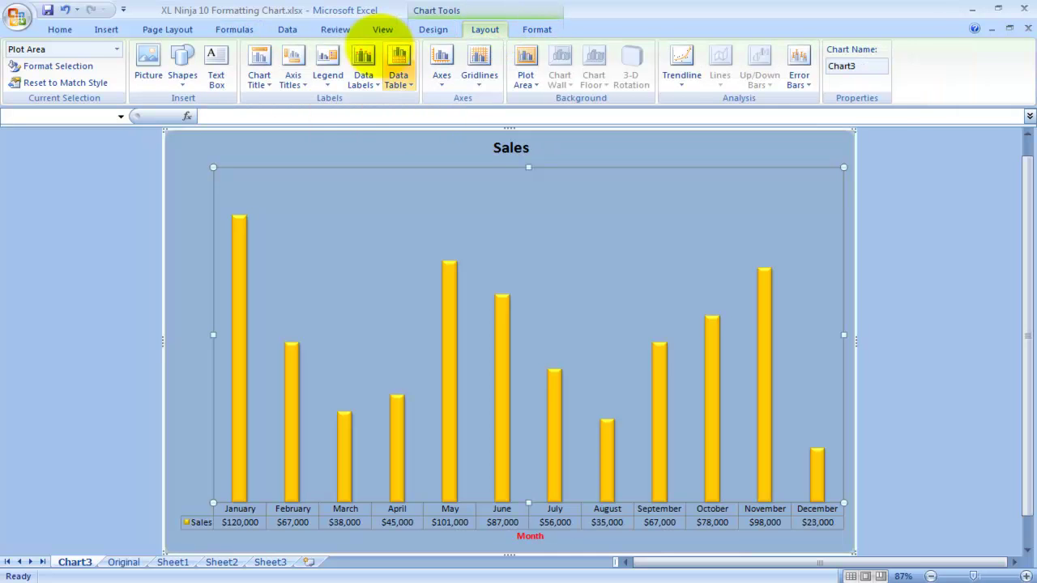
click(421, 30)
click(245, 154)
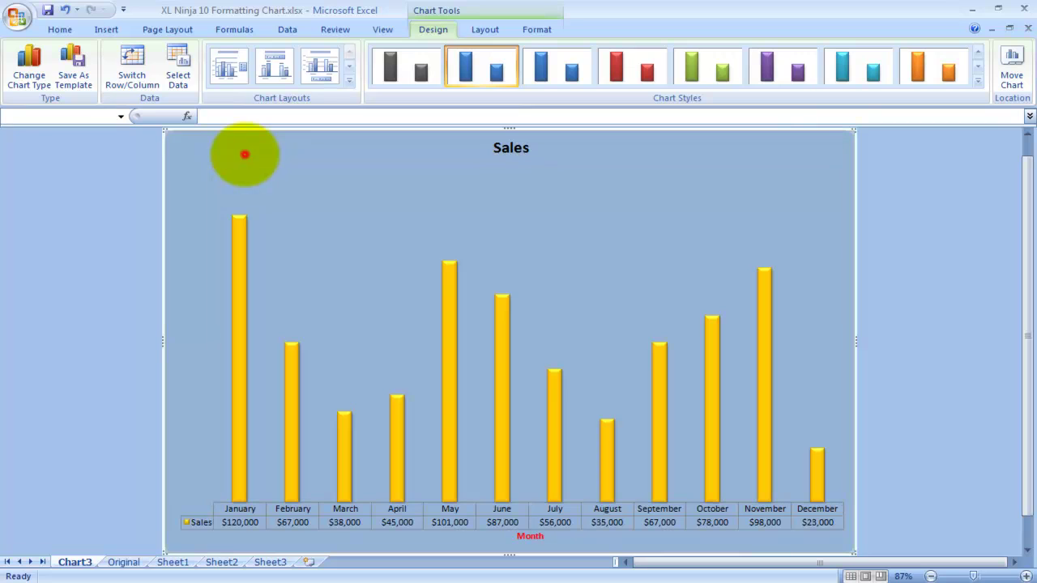